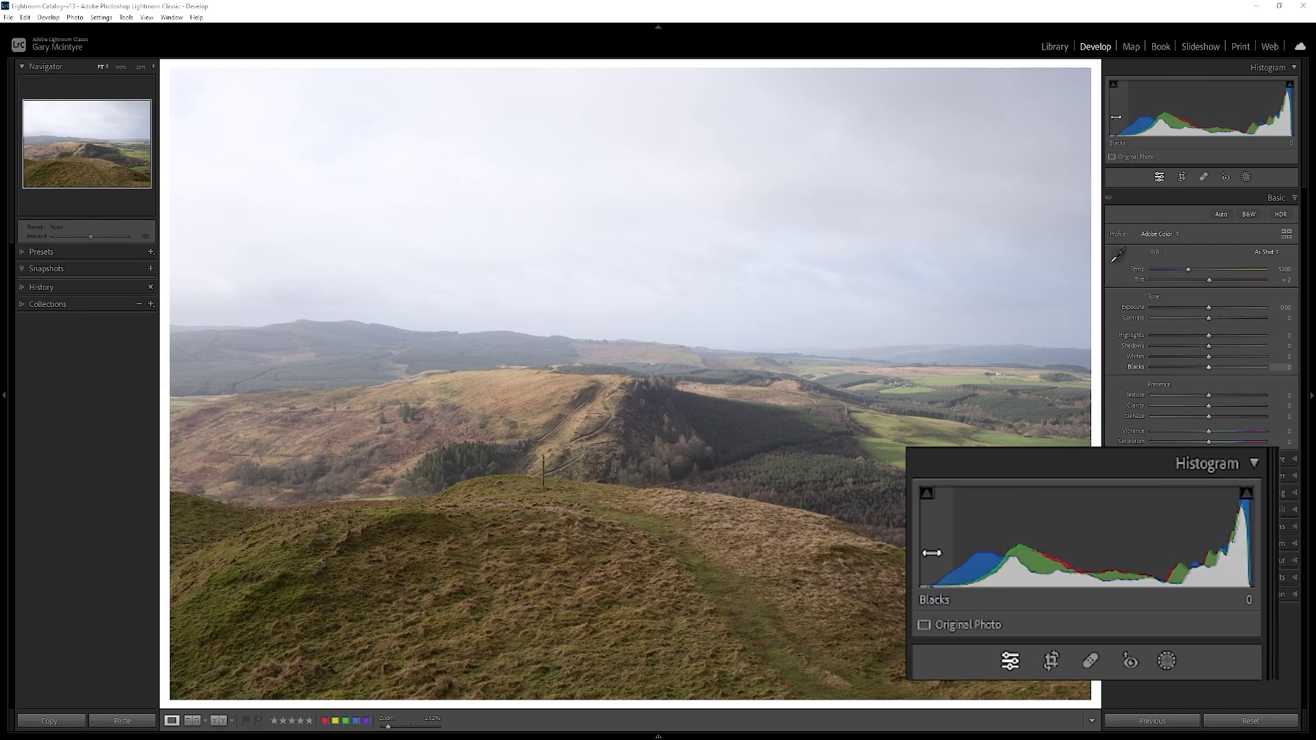
- Lower the Whites, raise Exposure and set Contrast to +24 on the hillside landscape
left_click_drag(1242, 564, 1186, 565)
left_click_drag(1052, 561, 1059, 561)
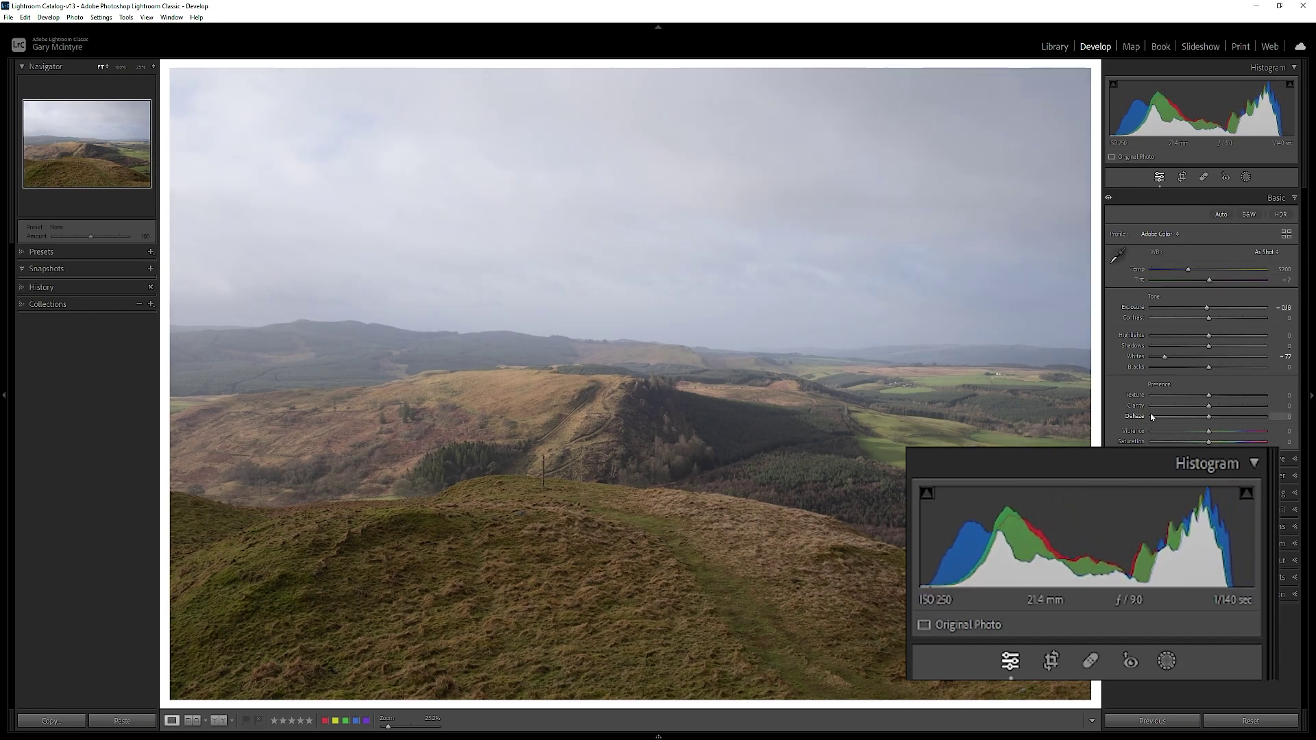
left_click_drag(1210, 321, 1225, 322)
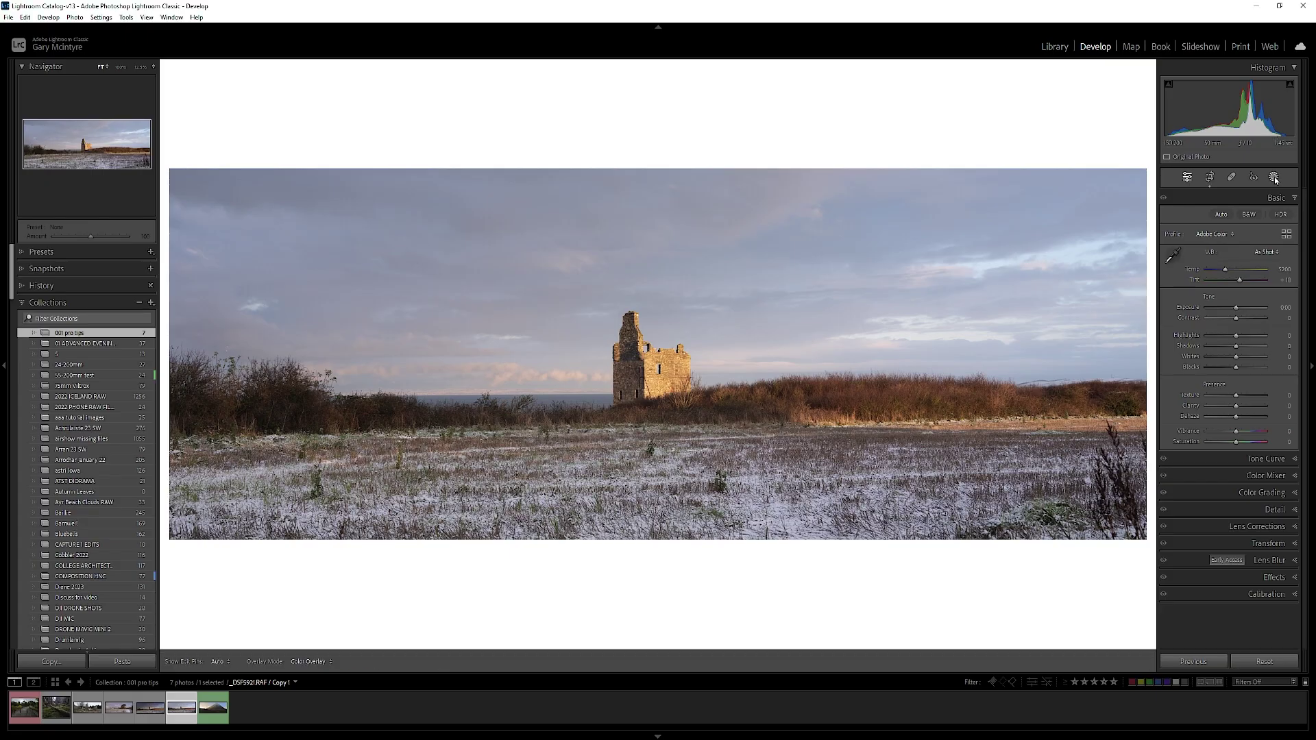
- Add a Select Sky mask to the castle photo from the Masking tool
left_click(1273, 178)
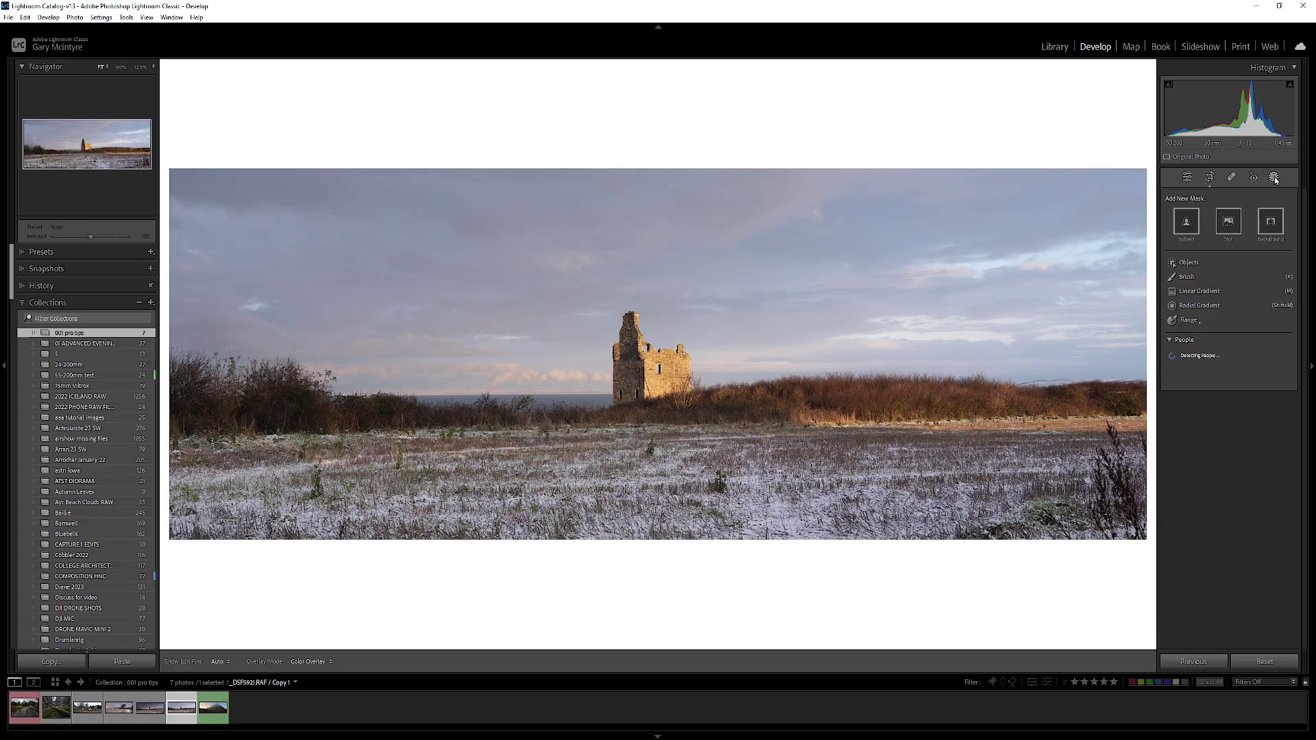
left_click(1229, 221)
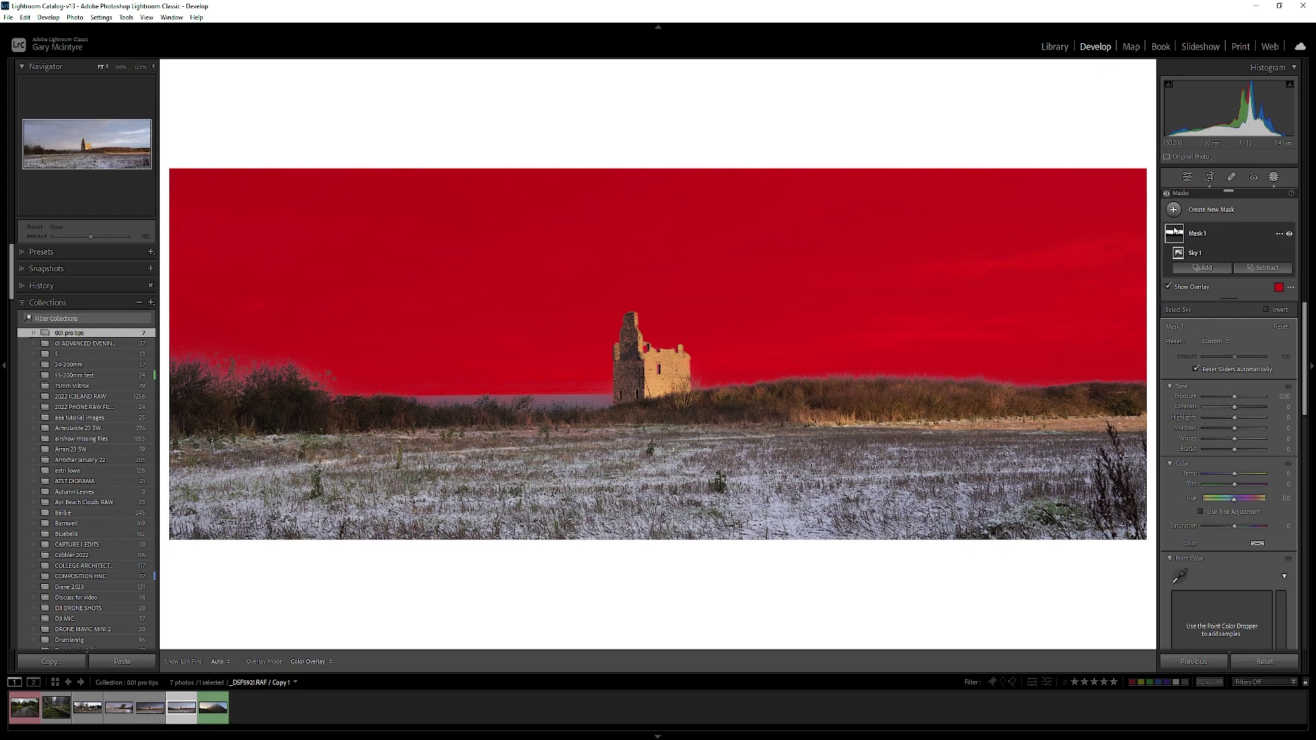
- Intersect the sky mask with a linear gradient fading out toward the castle top
left_click(1279, 235)
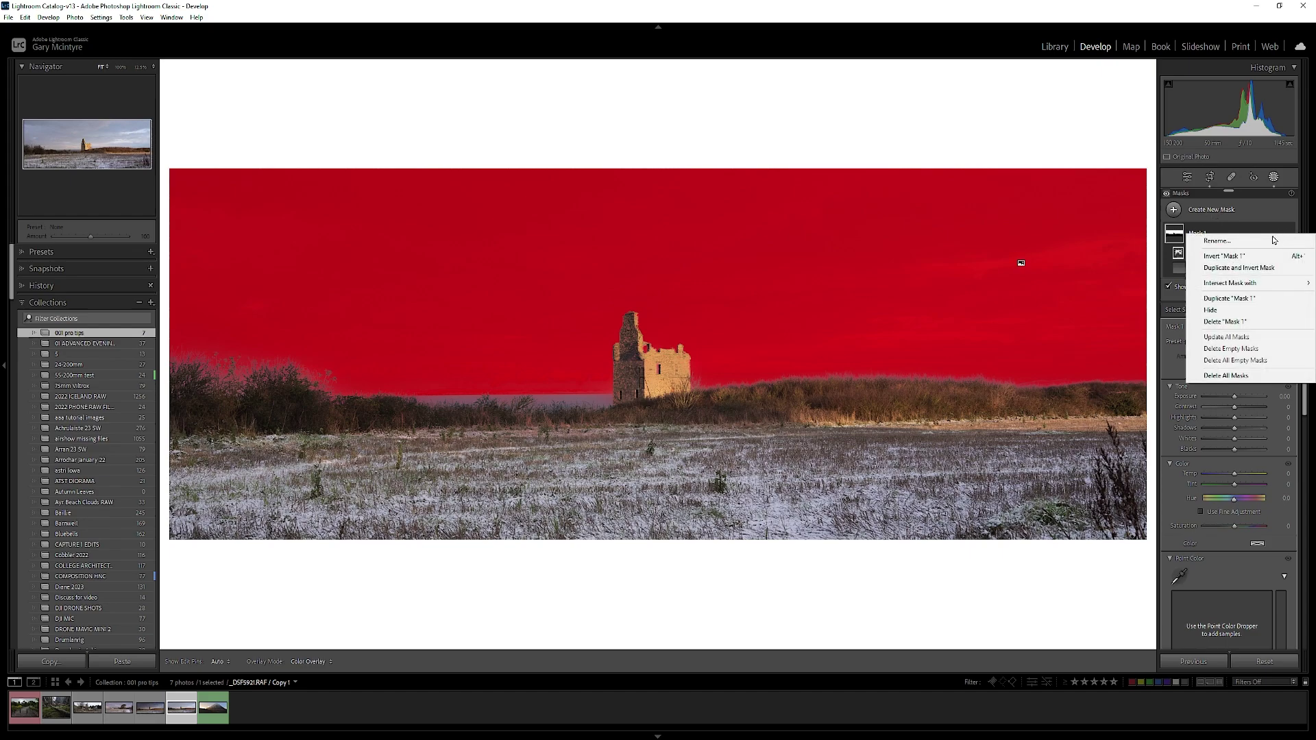
mouse_move(1245, 287)
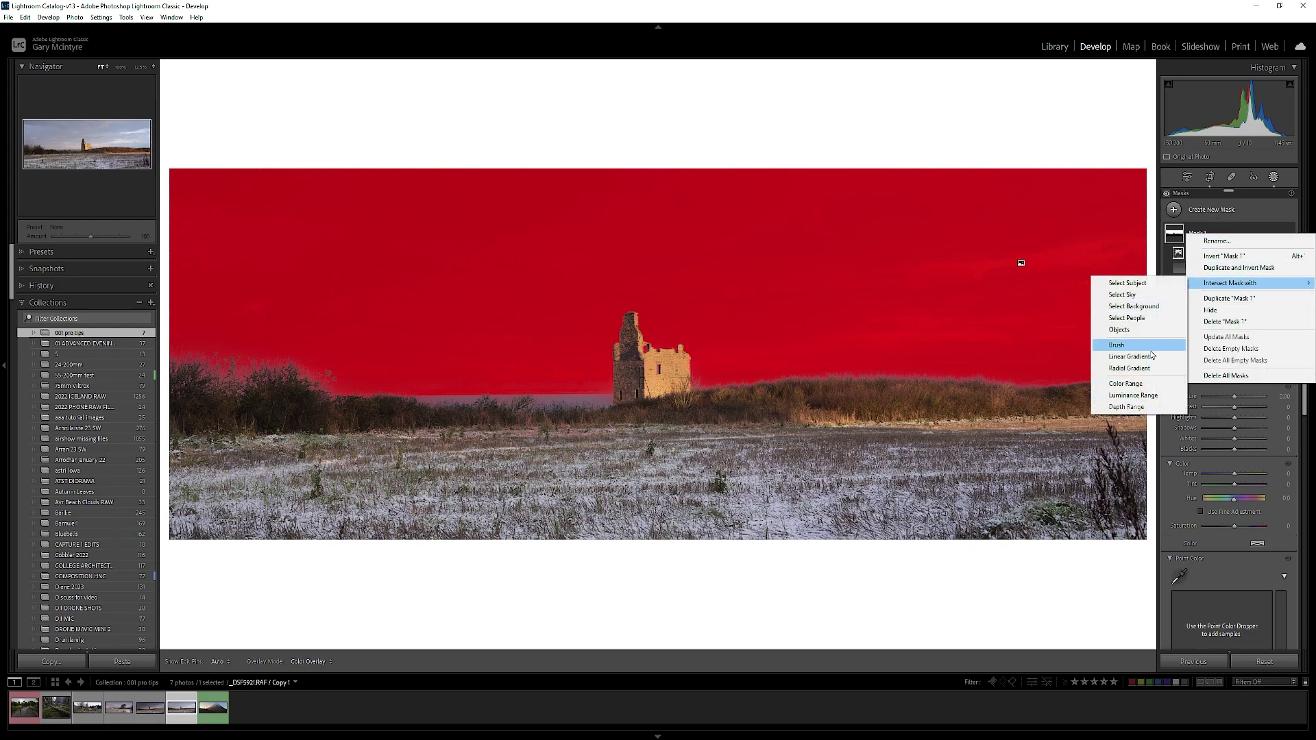
left_click(1124, 355)
left_click_drag(632, 275, 637, 410)
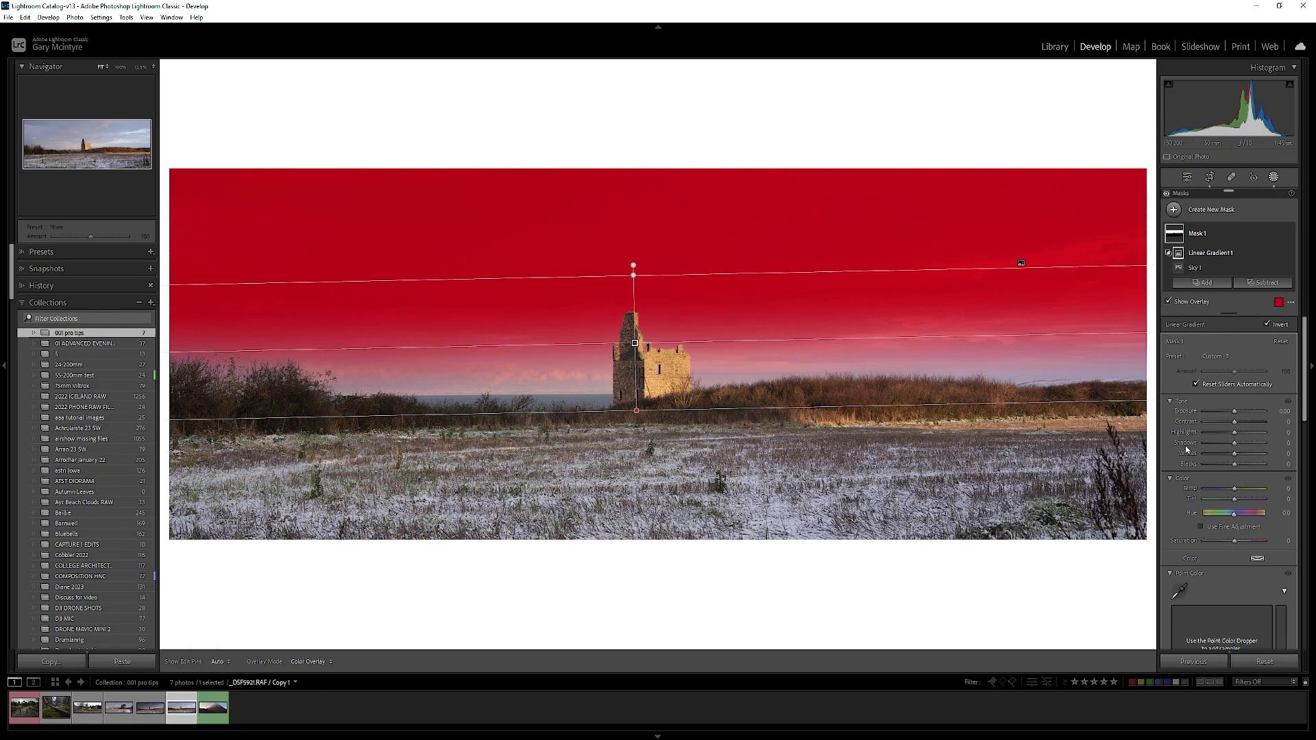
- Darken the masked sky with lower Exposure and add Texture and Clarity
left_click_drag(1235, 413, 1231, 443)
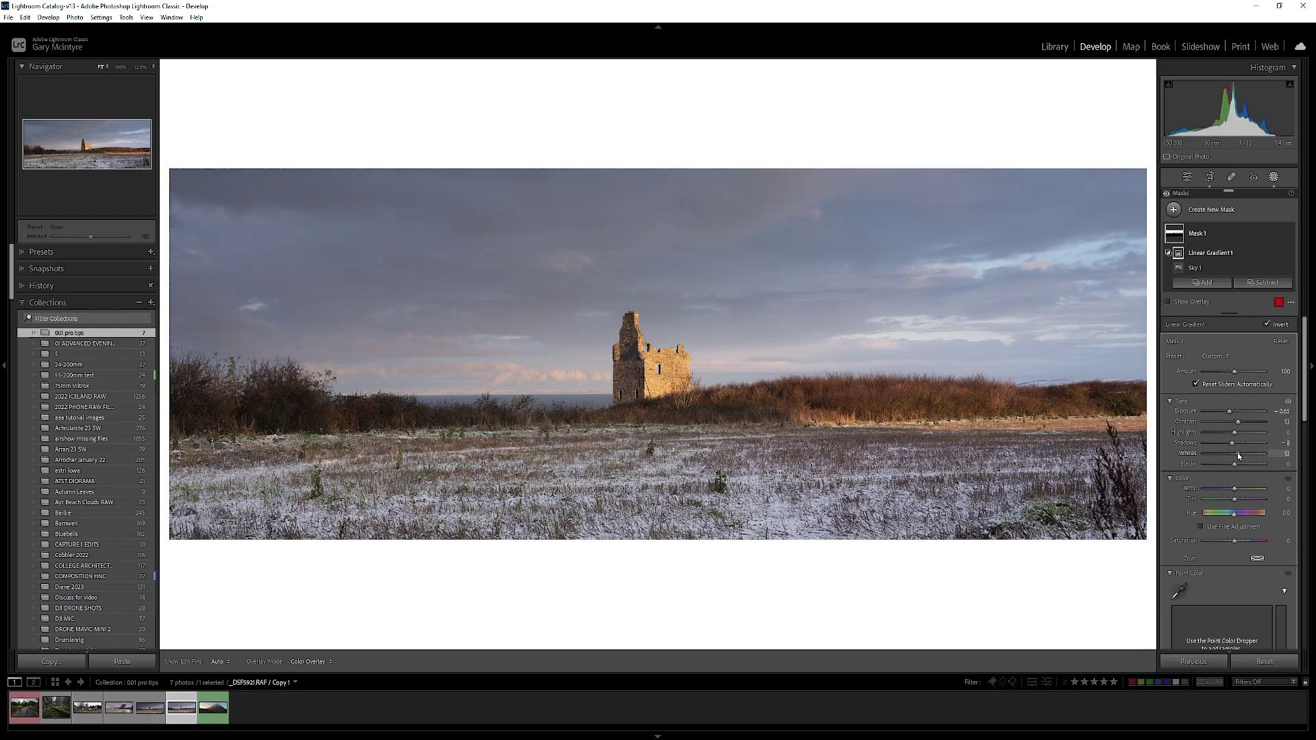
scroll(1235, 453, "down", 5)
left_click_drag(1237, 443, 1229, 413)
scroll(1241, 438, "up", 5)
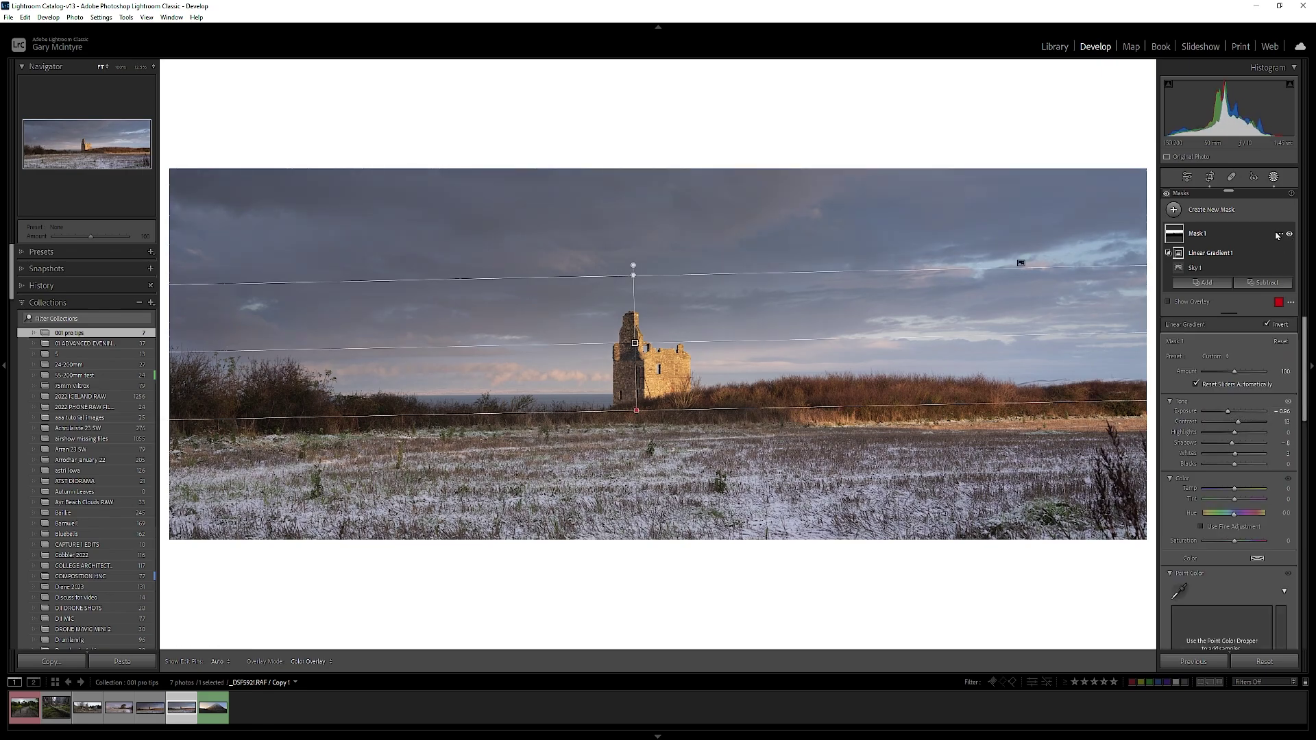
left_click(1279, 236)
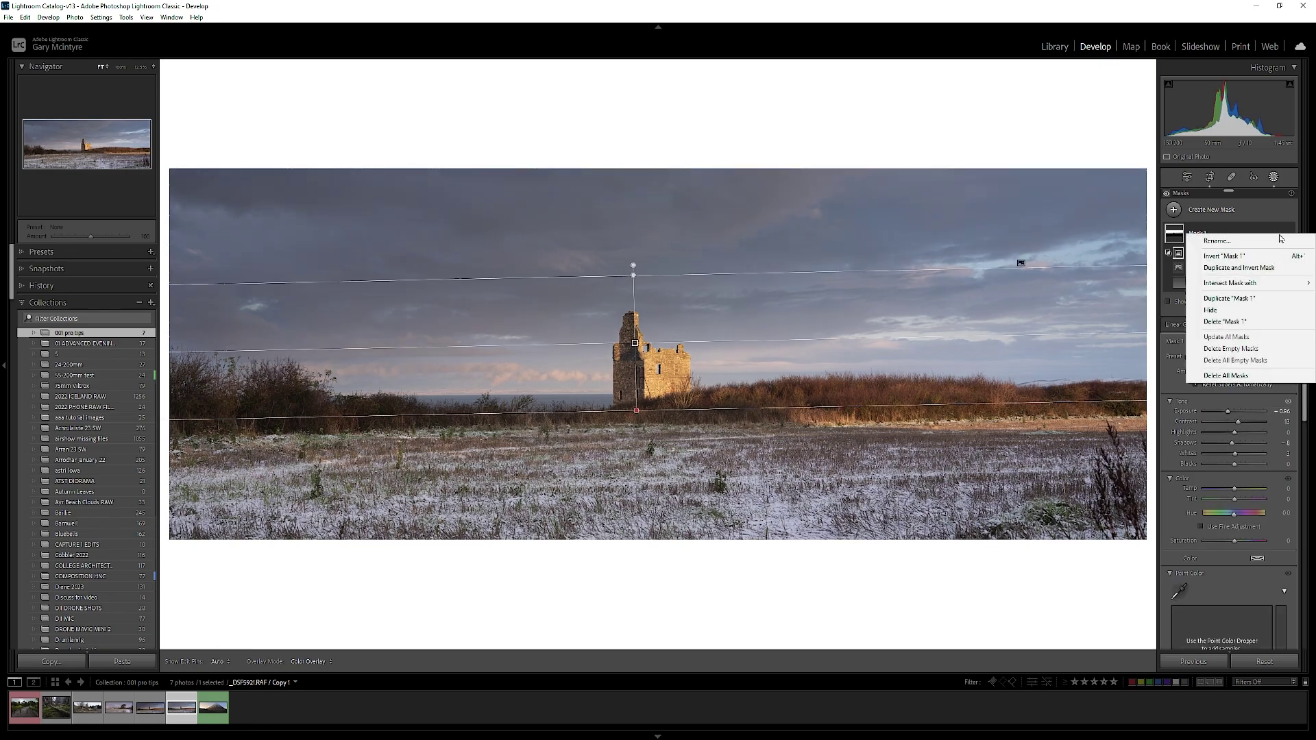
- Invert a copy of Mask 1, lower its gradient, and set Exposure 0.24, Contrast 26
left_click(1241, 267)
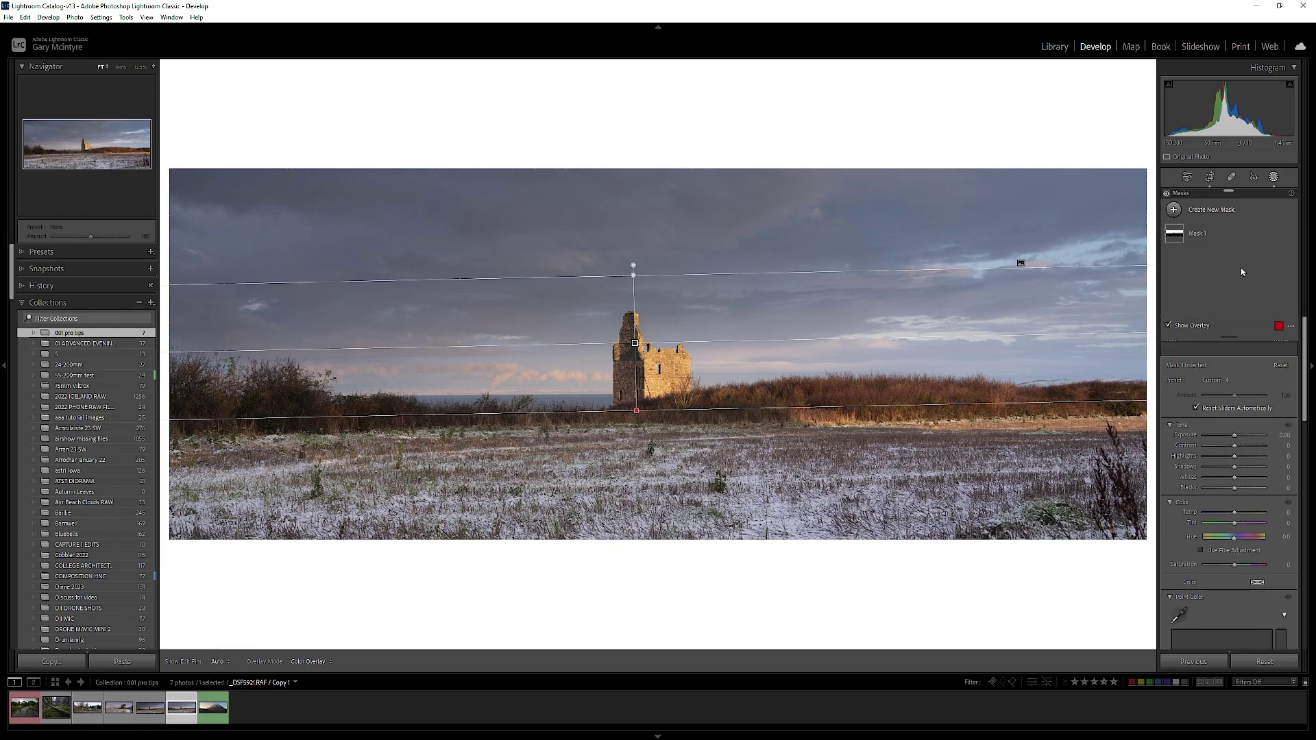
left_click_drag(635, 343, 635, 388)
left_click_drag(1234, 424, 1239, 454)
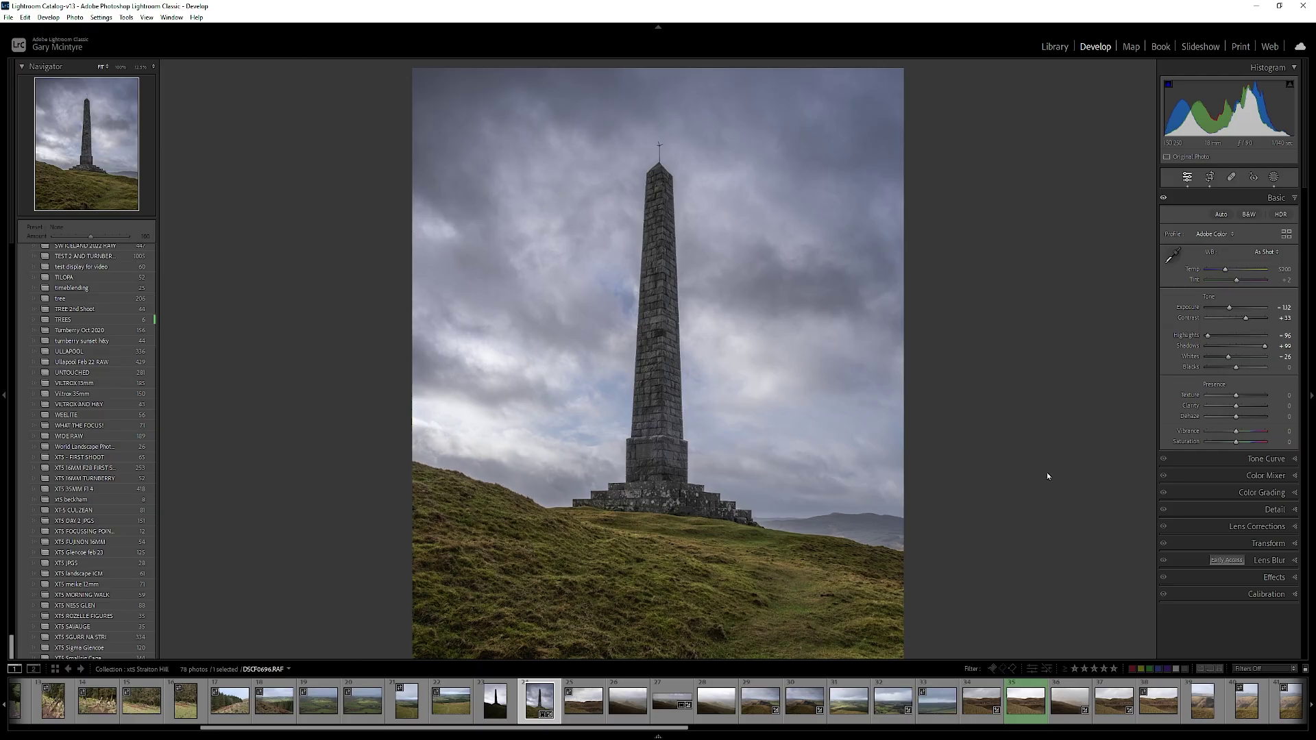
- Hide the filmstrip with F6 and toggle the obelisk photo to black and white and back
key("F6")
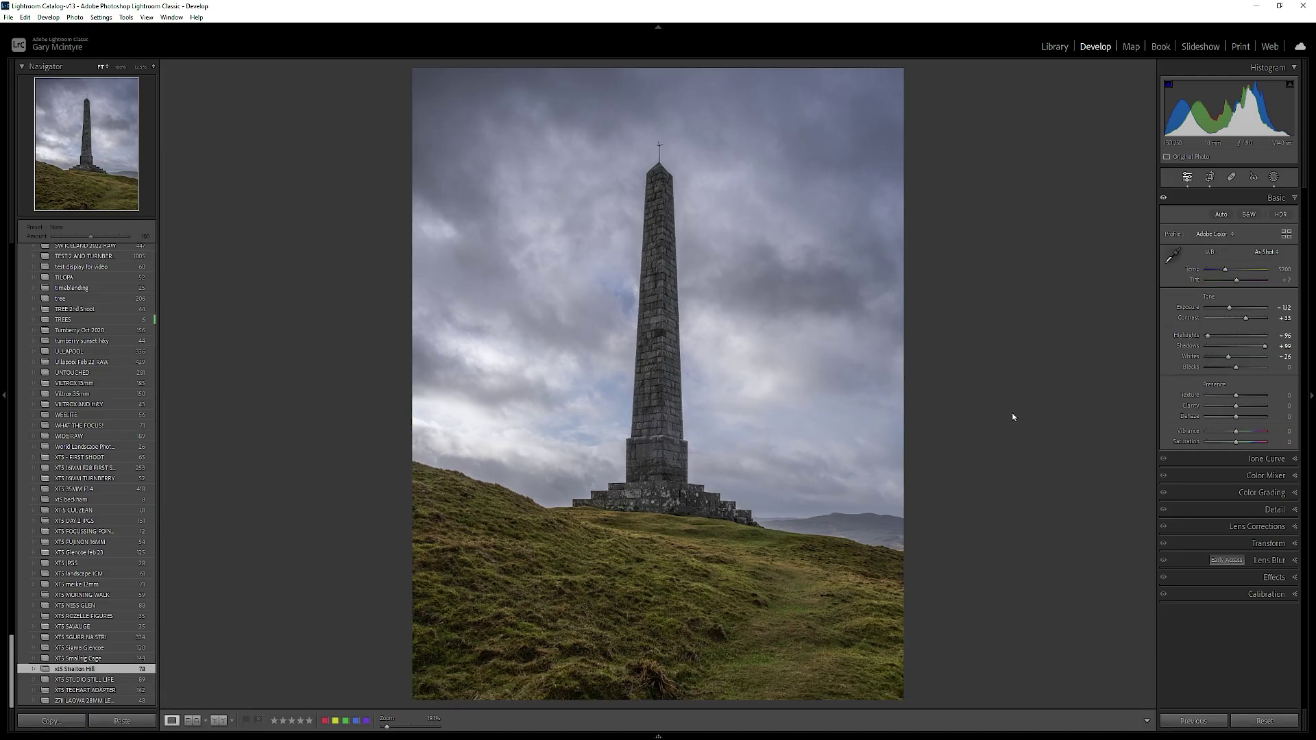
key("v")
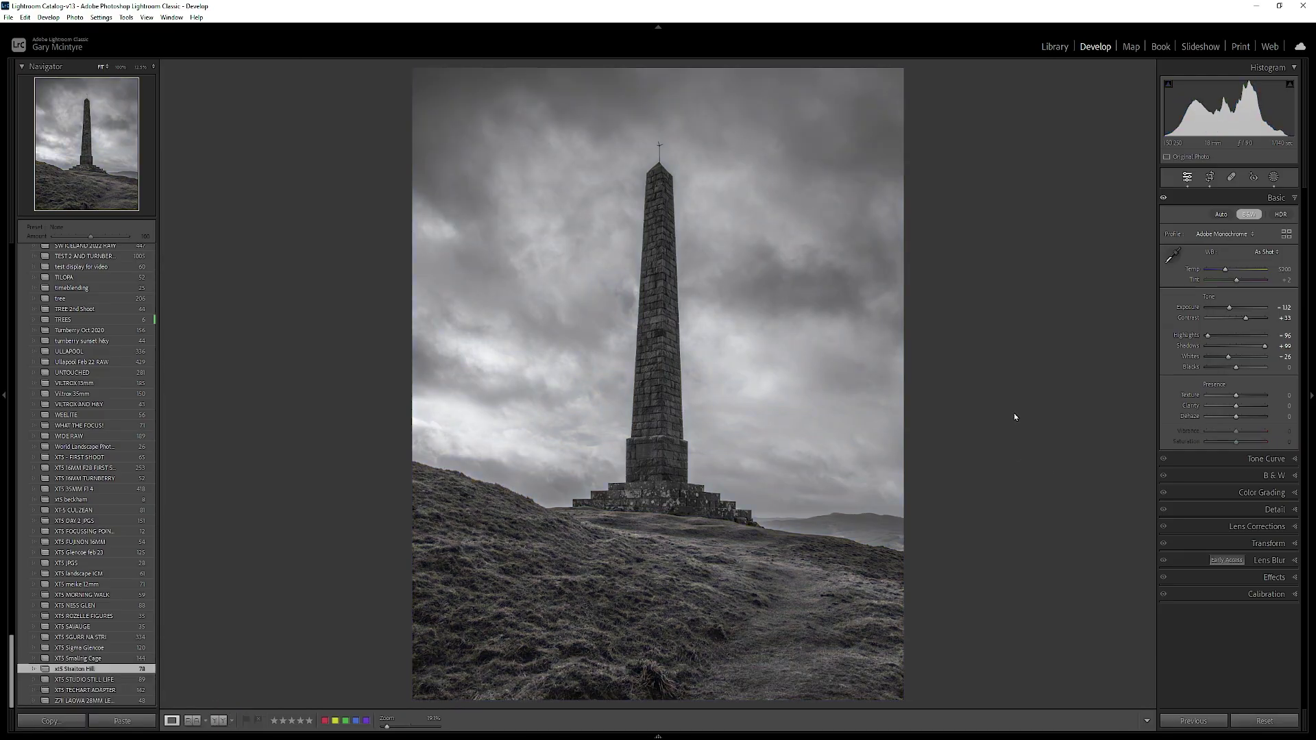
key("v")
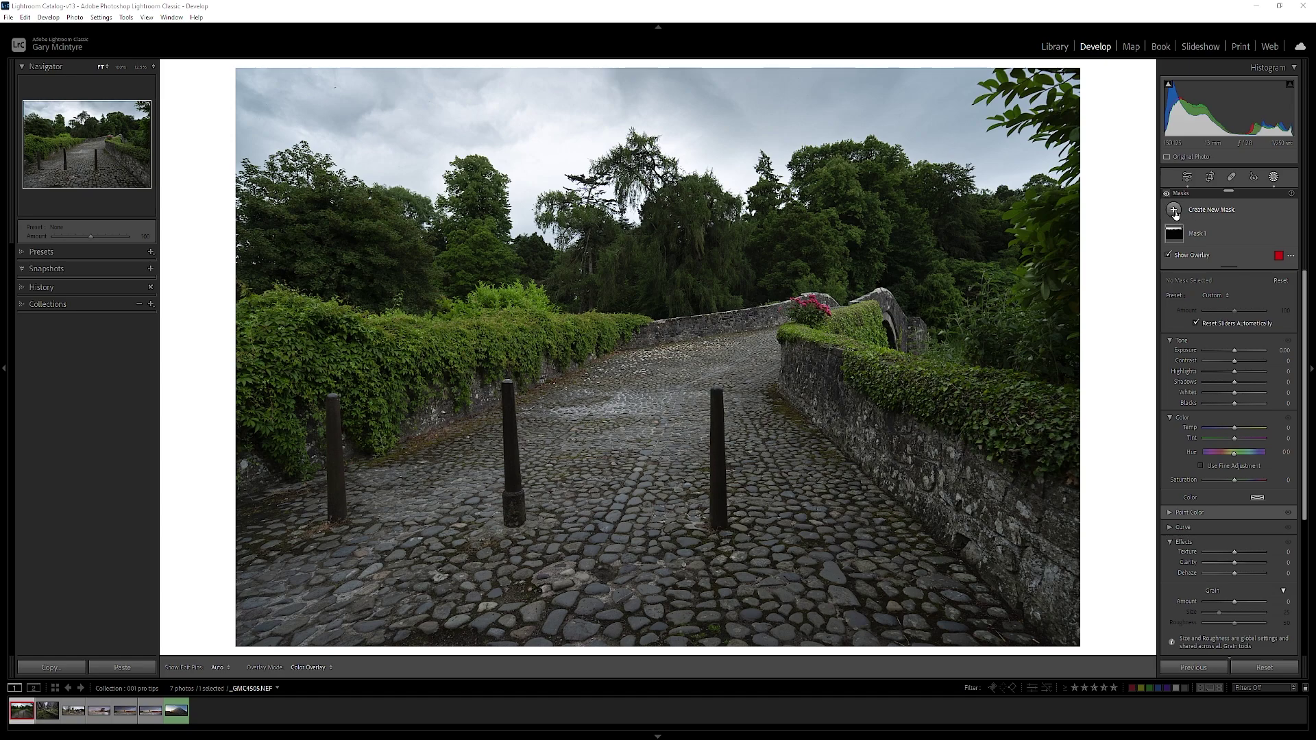
- Add a Color Range mask sampled on the green foliage, widen Refine, and shift its Tint away from green
left_click(1172, 211)
left_click(1196, 357)
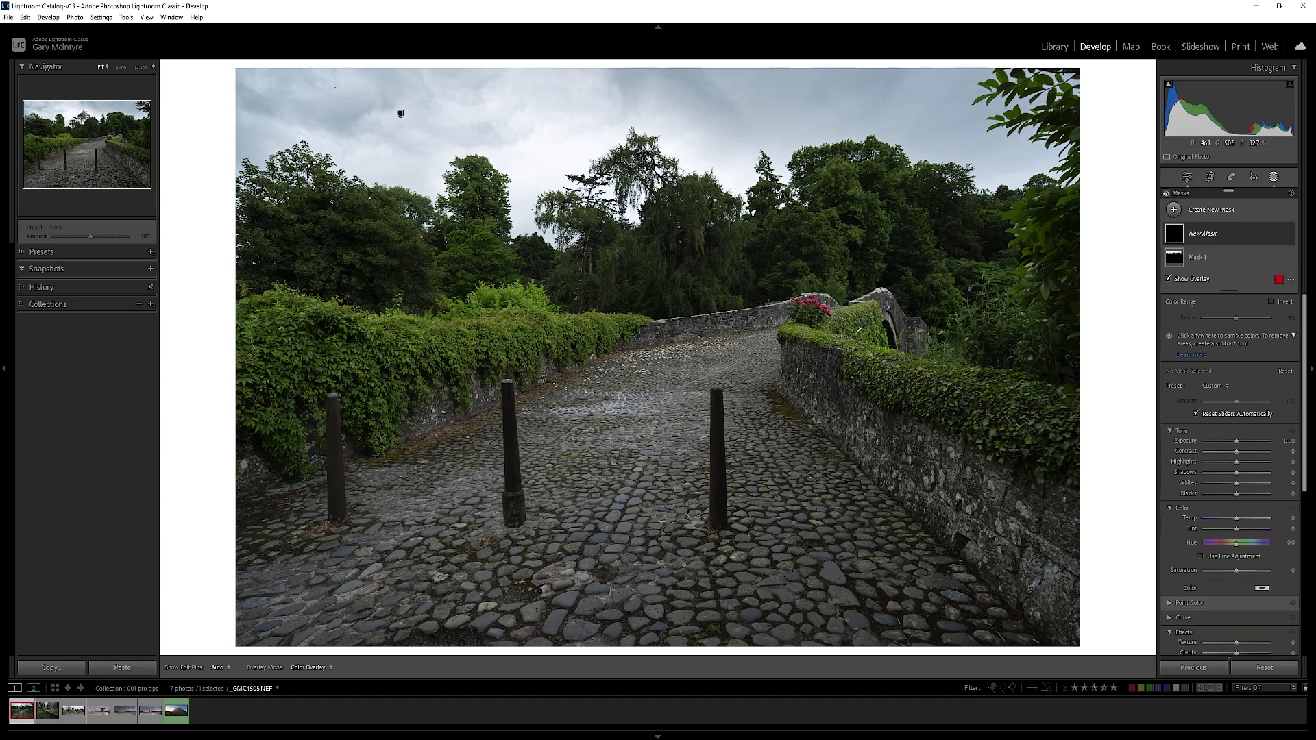
left_click(863, 328)
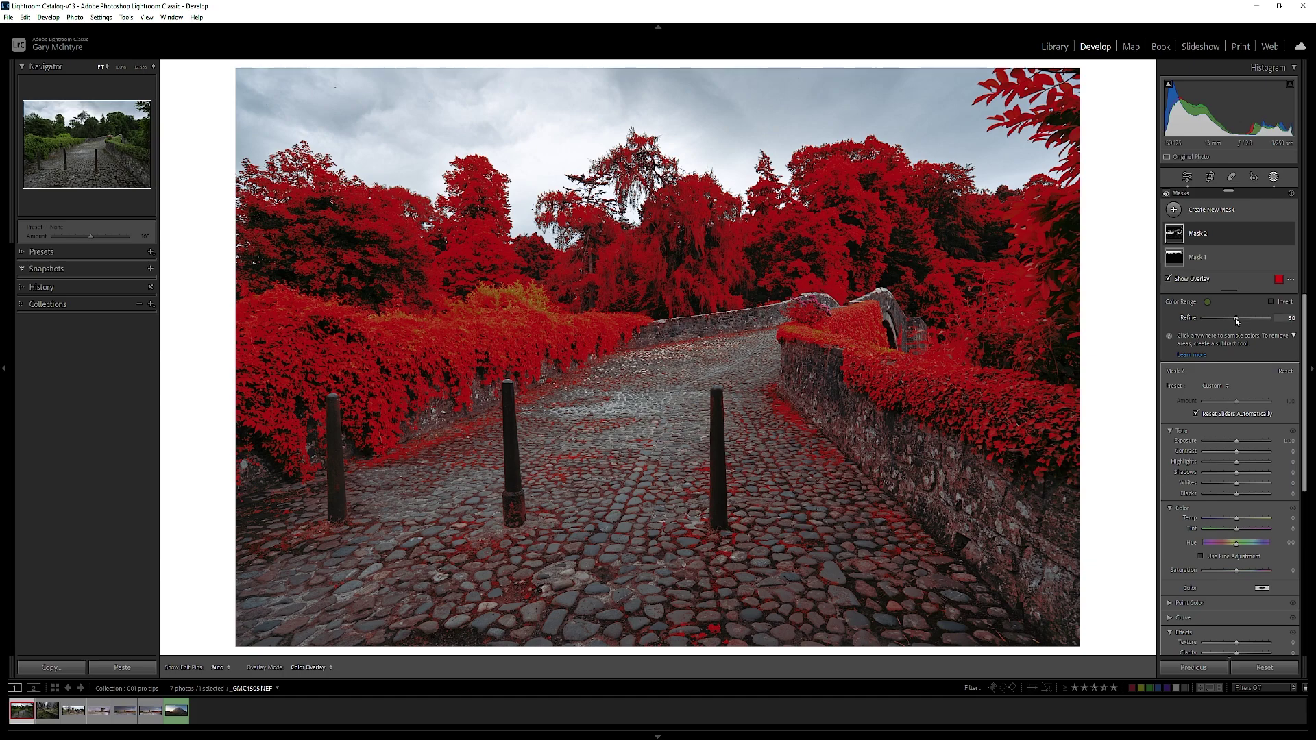
left_click_drag(1227, 320, 1235, 319)
scroll(1239, 374, "down", 2)
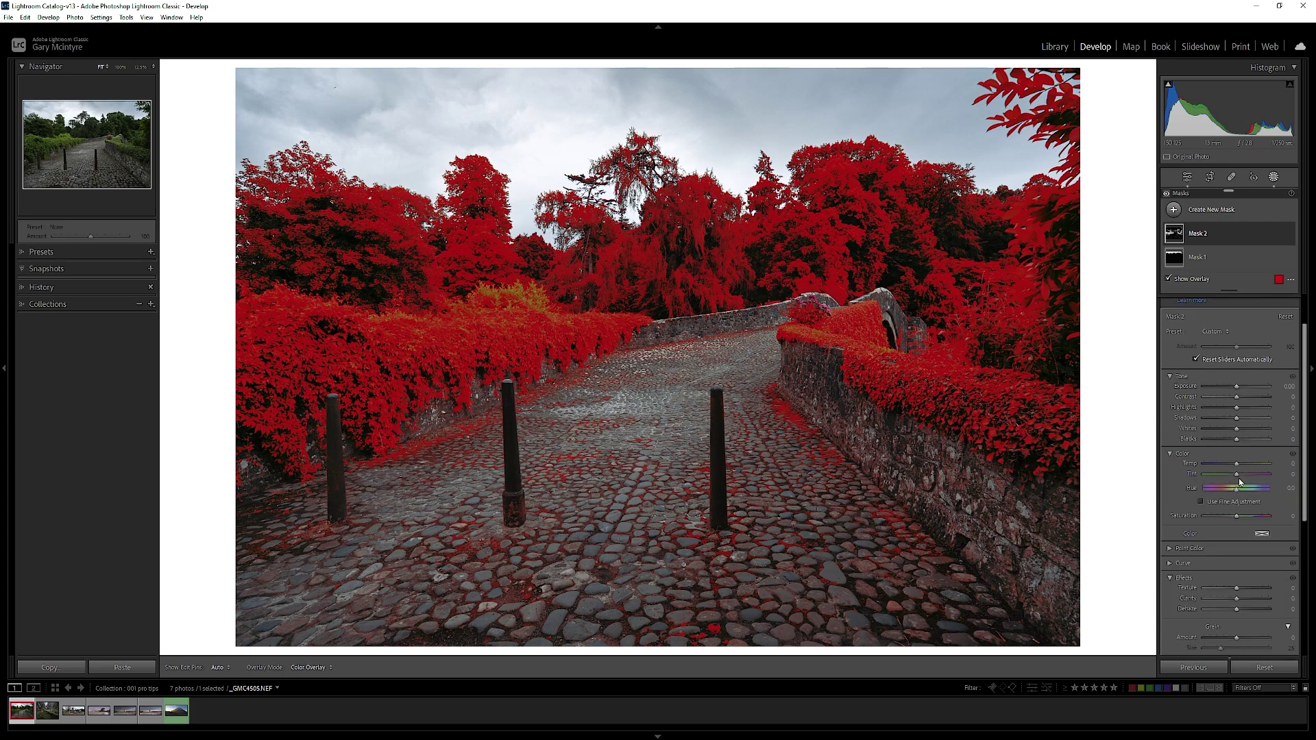
mouse_move(1237, 474)
left_mouse_down()
mouse_move(1252, 464)
mouse_move(1233, 491)
left_mouse_up()
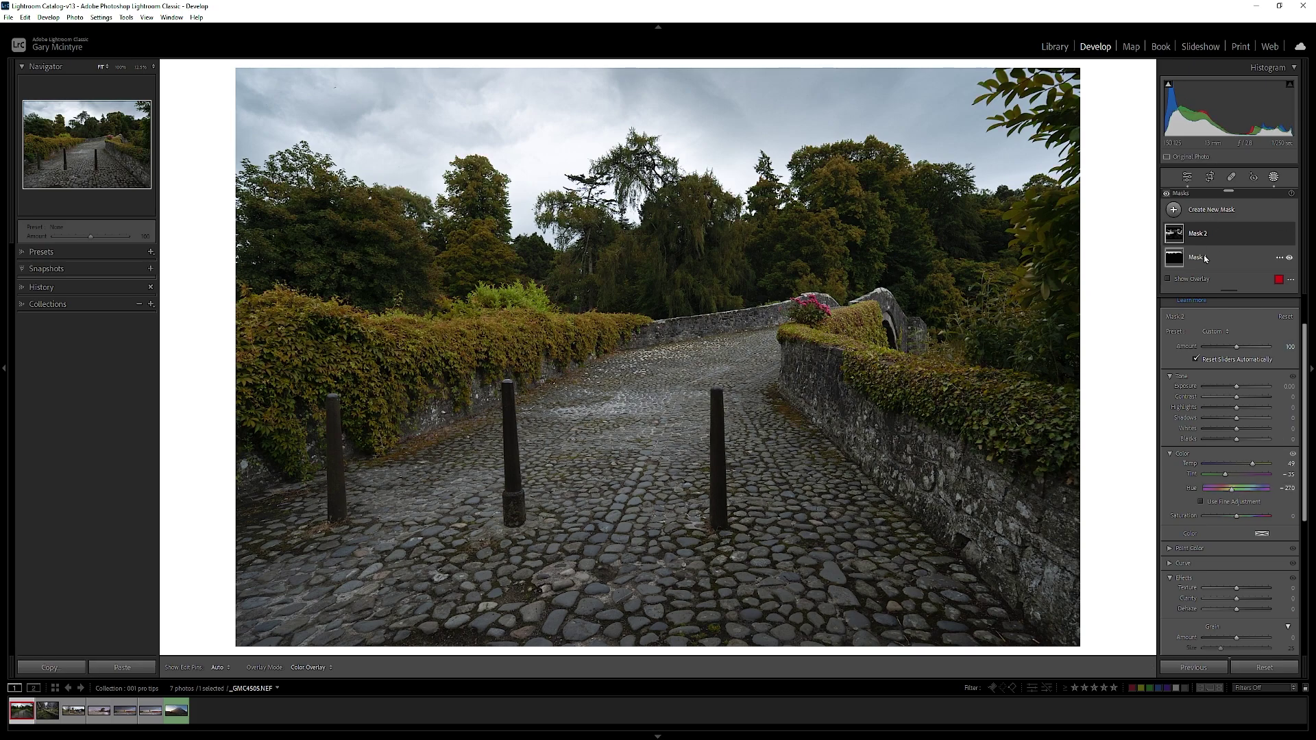
- Add a Color Range mask sampled on the cobblestones and narrow its Refine range
left_click(1175, 210)
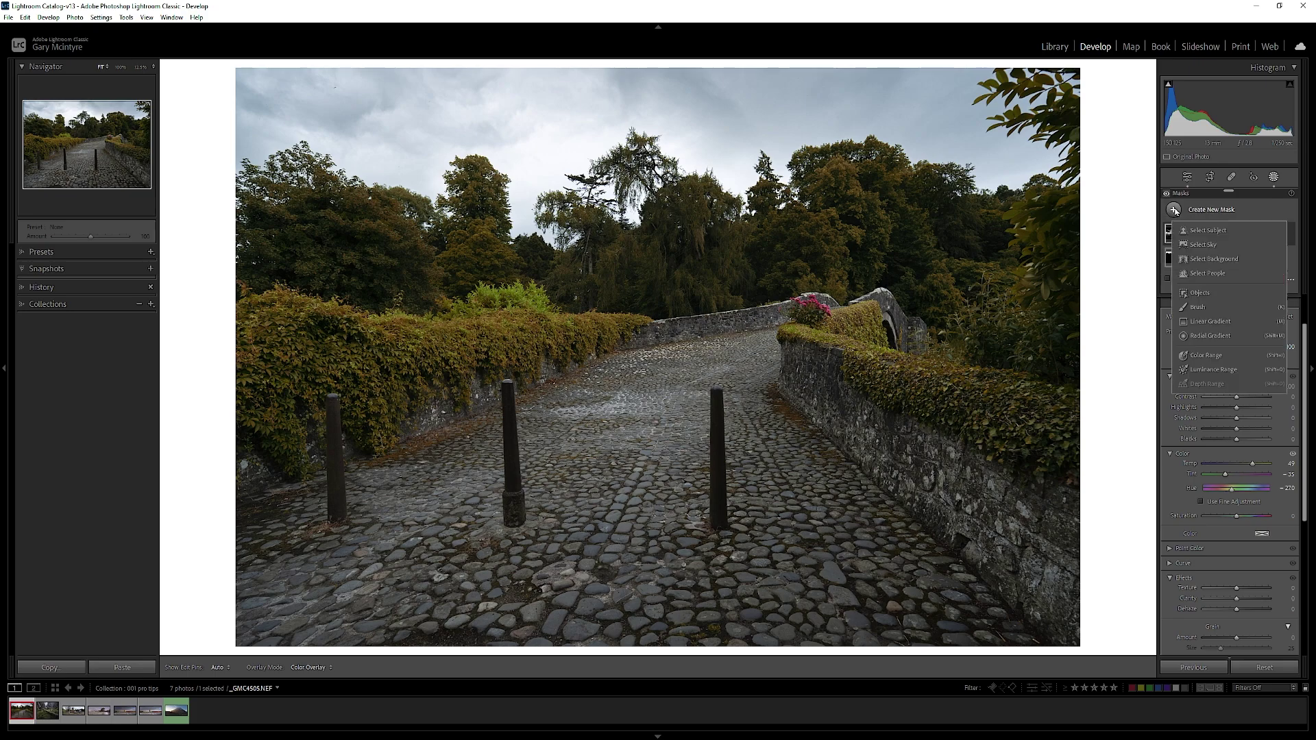
left_click(1218, 357)
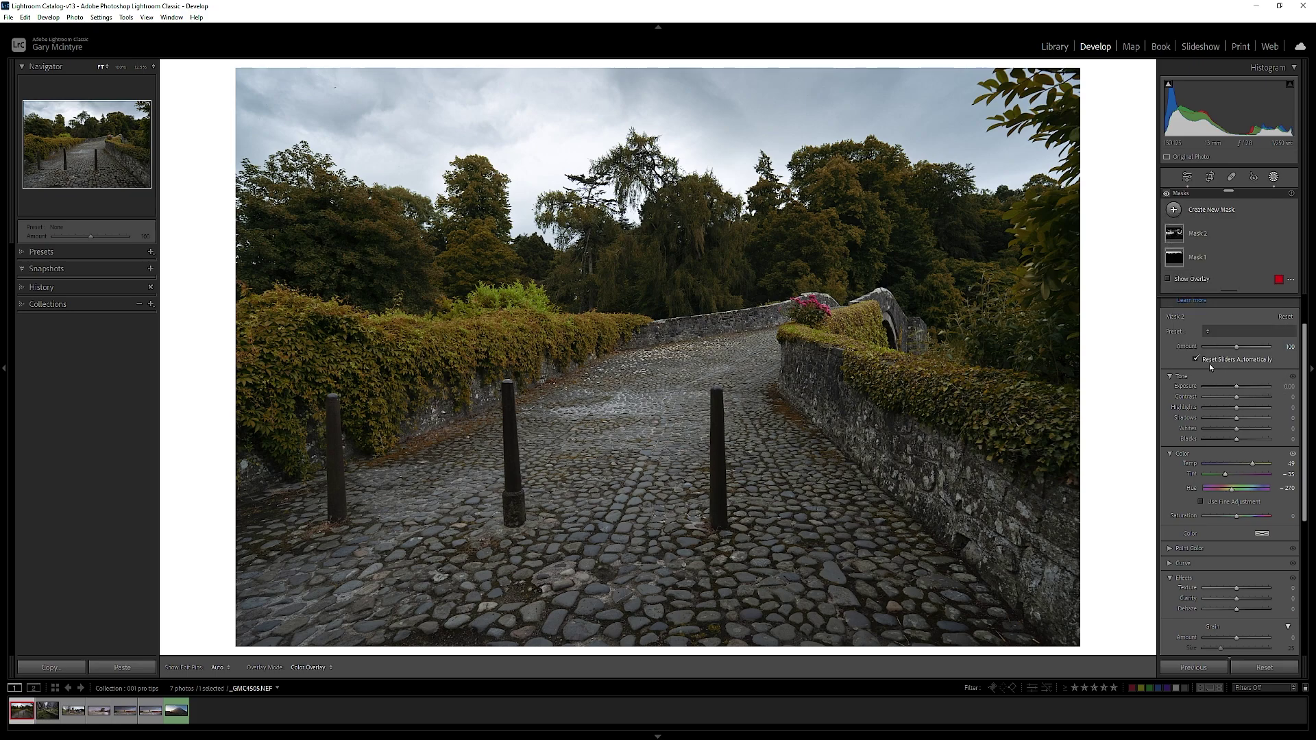
left_click(600, 584)
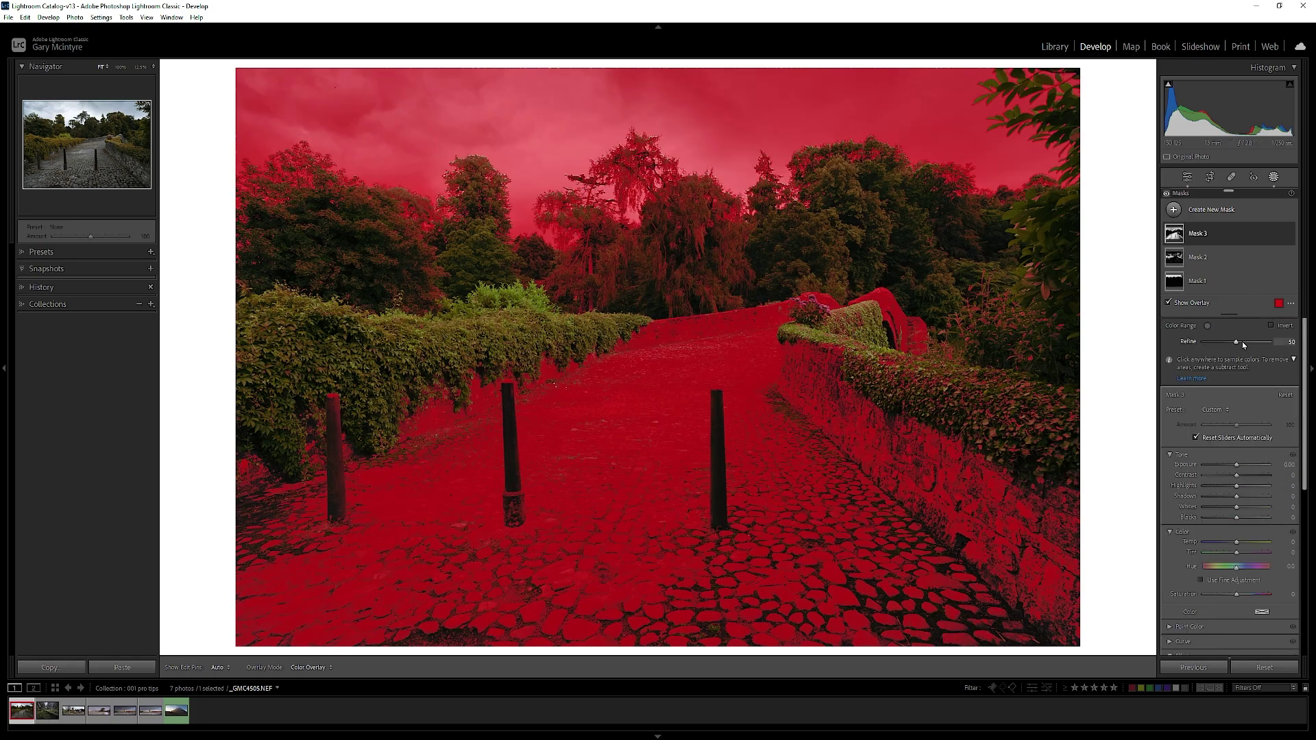
left_click_drag(1236, 342, 1202, 341)
- Set the cobblestone mask to Exposure -0.13 and Temp -35, then view Before/After
left_click_drag(1237, 465, 1235, 469)
left_click_drag(1228, 542, 1224, 542)
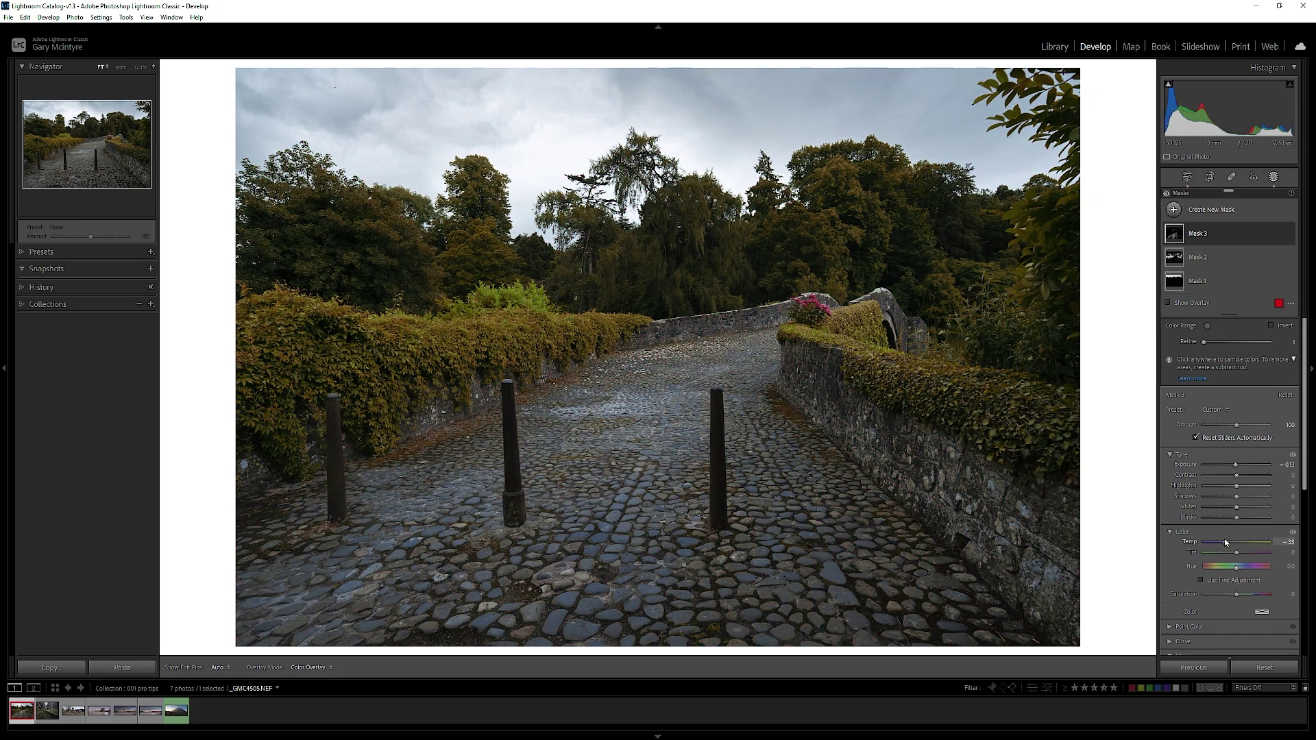
scroll(1248, 559, "down", 2)
key("y")
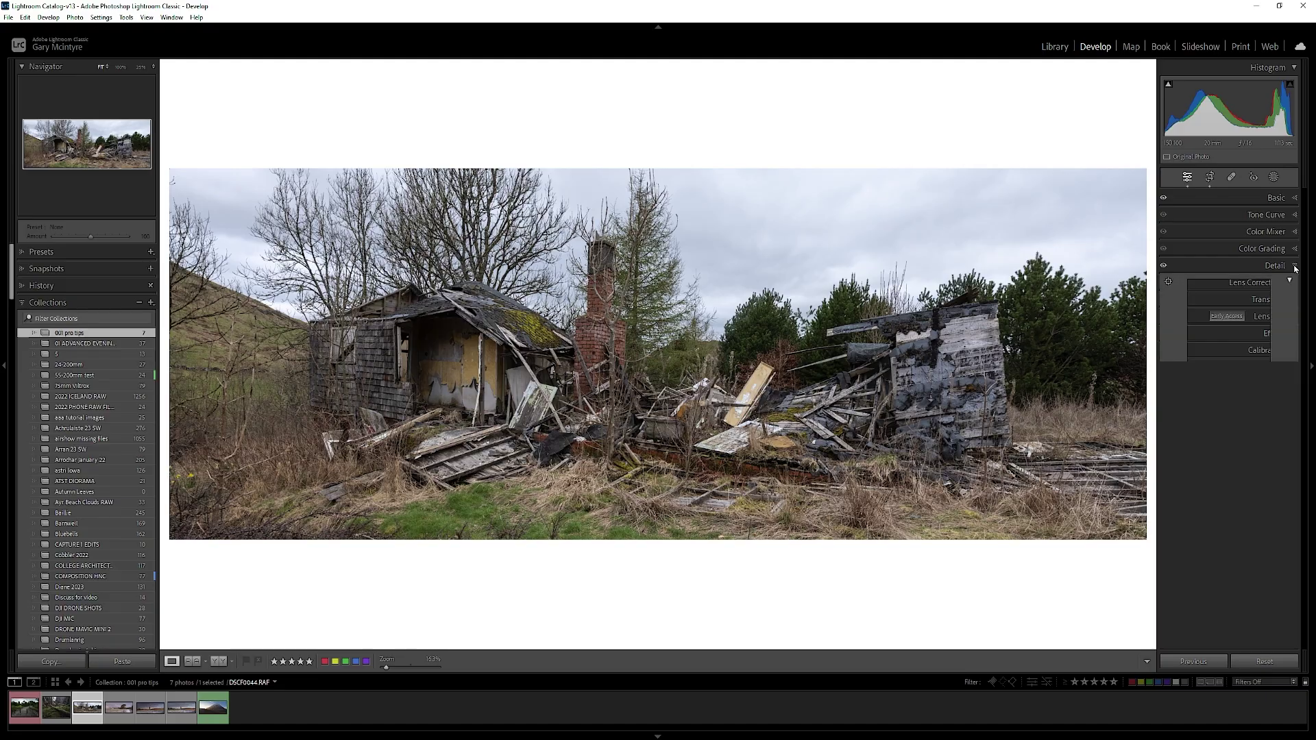
- Expand the Detail panel and raise Sharpening Amount to 22 on the ruined-house photo
left_click(1275, 265)
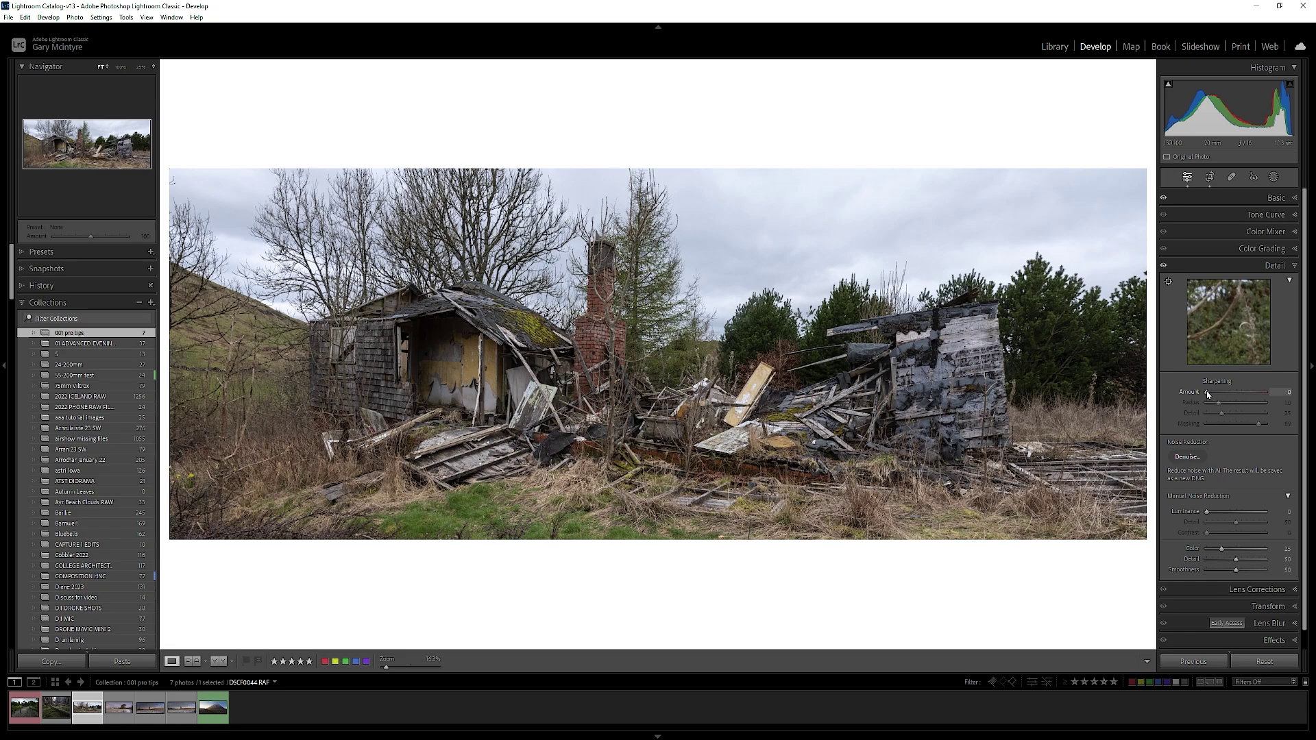
left_click_drag(1209, 395, 1252, 425)
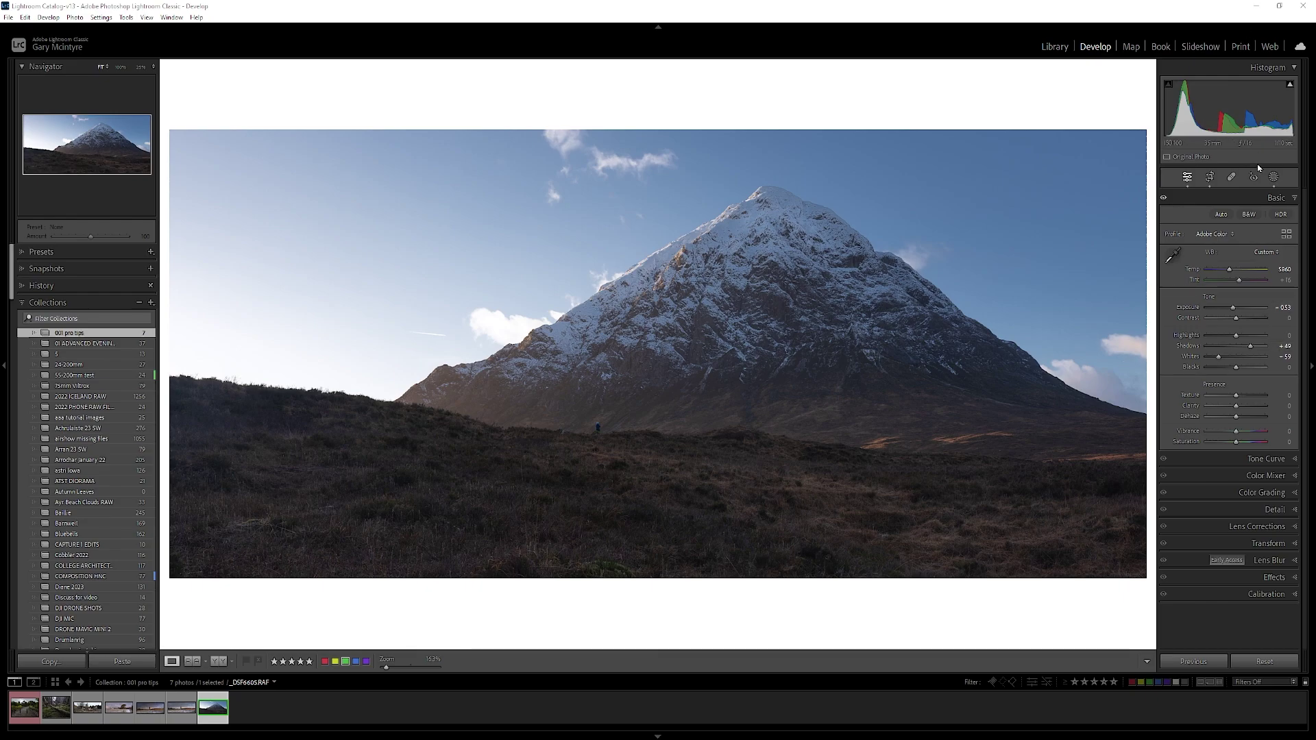
- Draw a radial gradient mask over the left hillside, shift it further left, and hide the overlay
left_click(1273, 177)
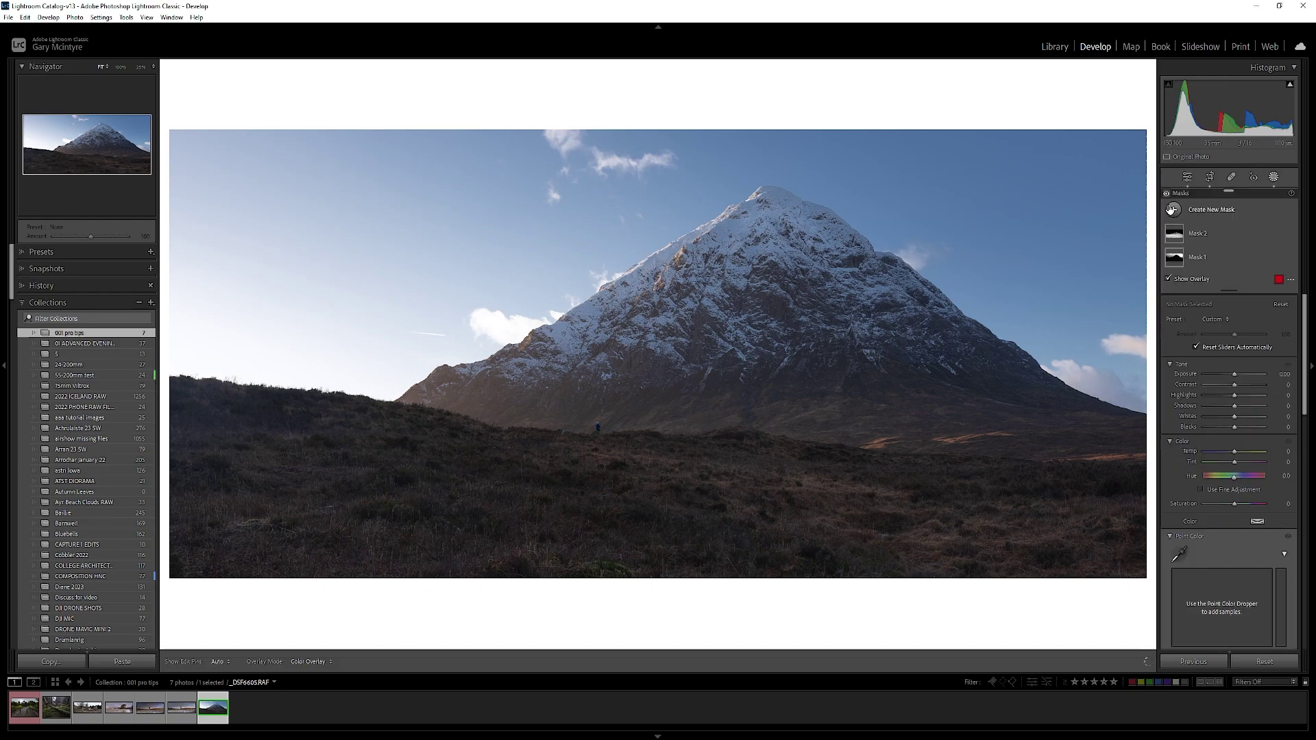
left_click(1172, 209)
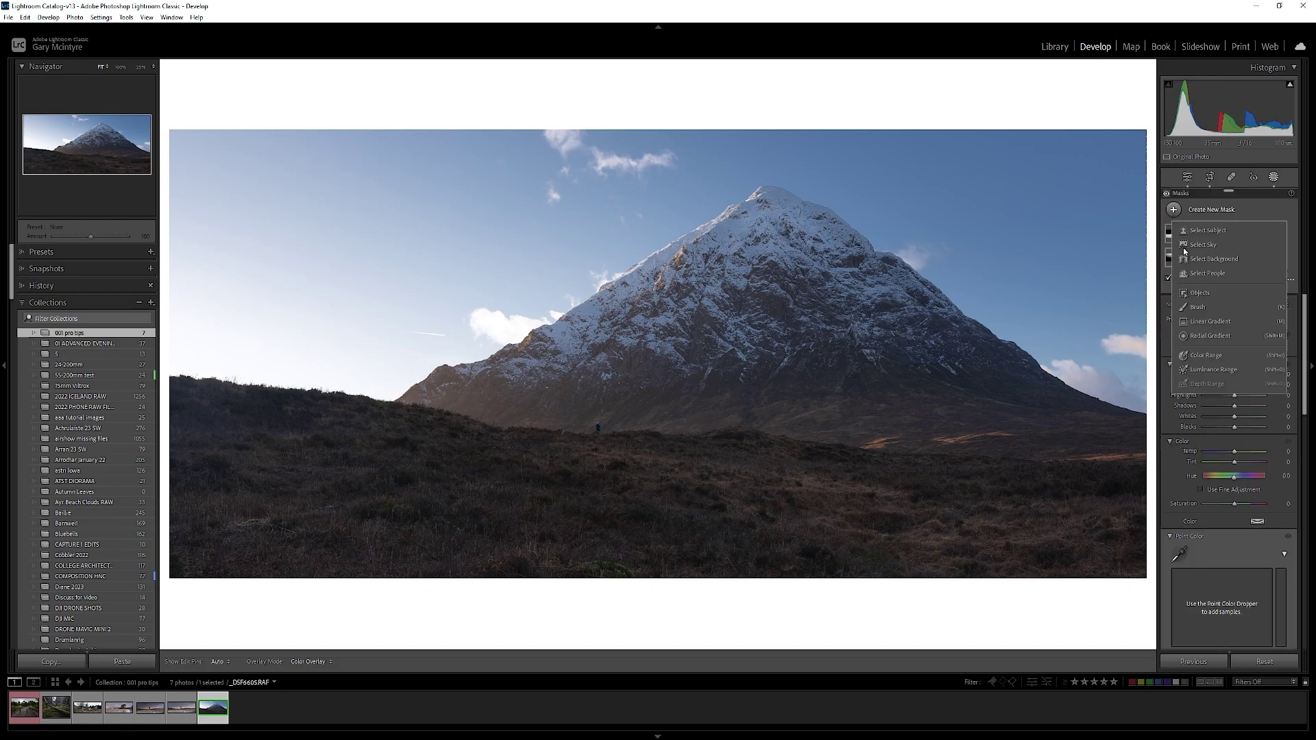
left_click(1210, 336)
left_click_drag(280, 374, 937, 558)
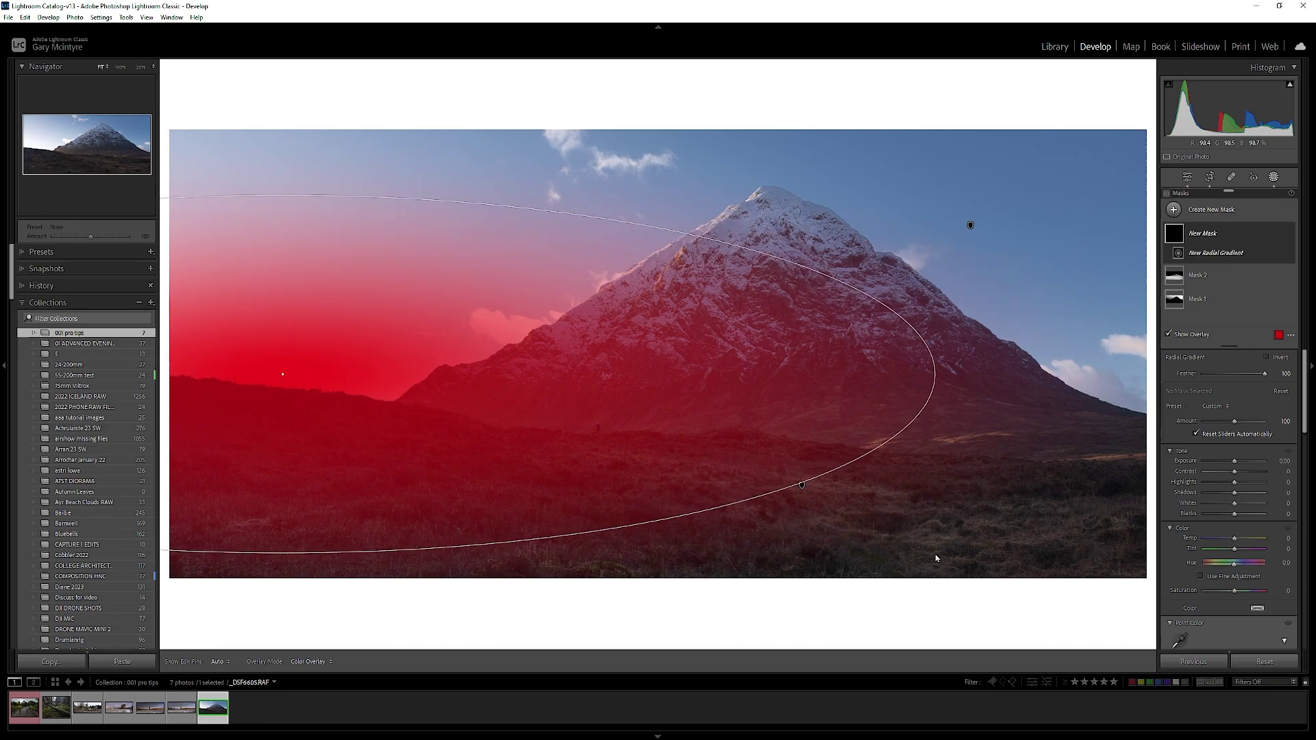
left_click_drag(283, 375, 184, 353)
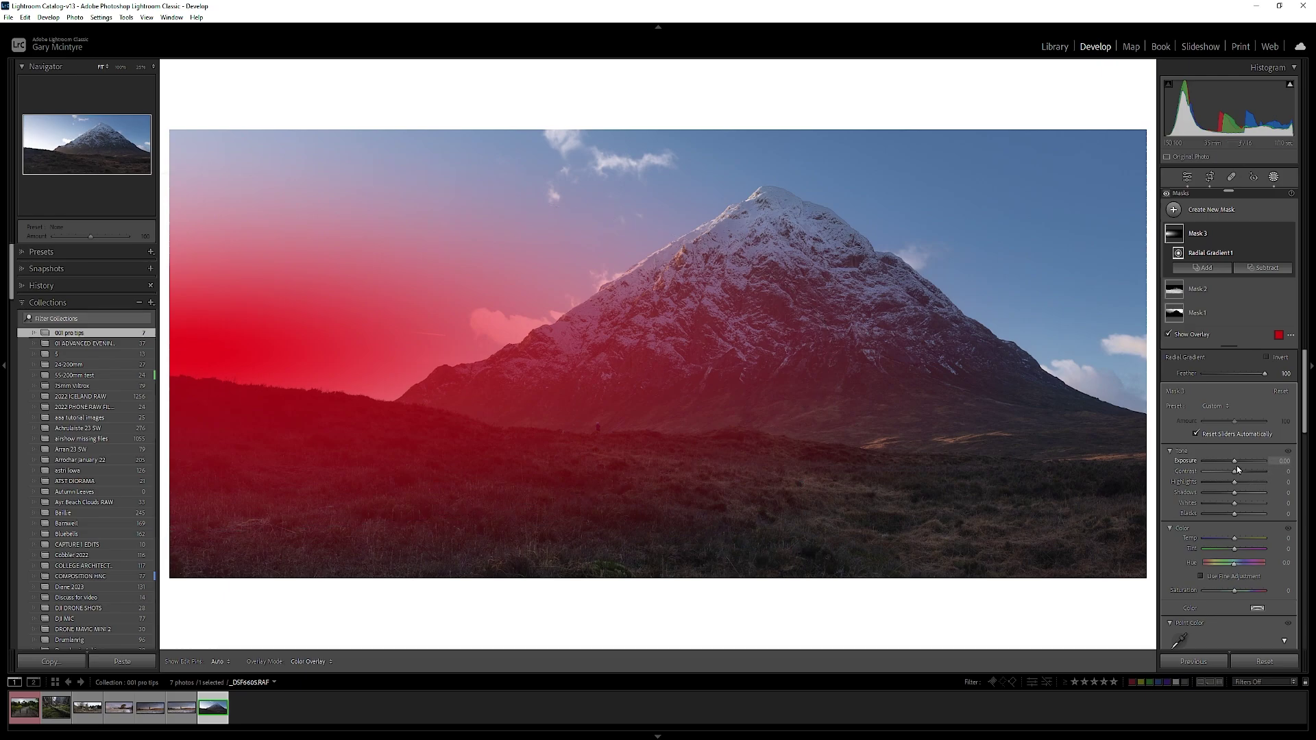
key("o")
- Brighten and warm the radial area, lower its highlights, and set Whites to -11
left_click_drag(1235, 461, 1242, 464)
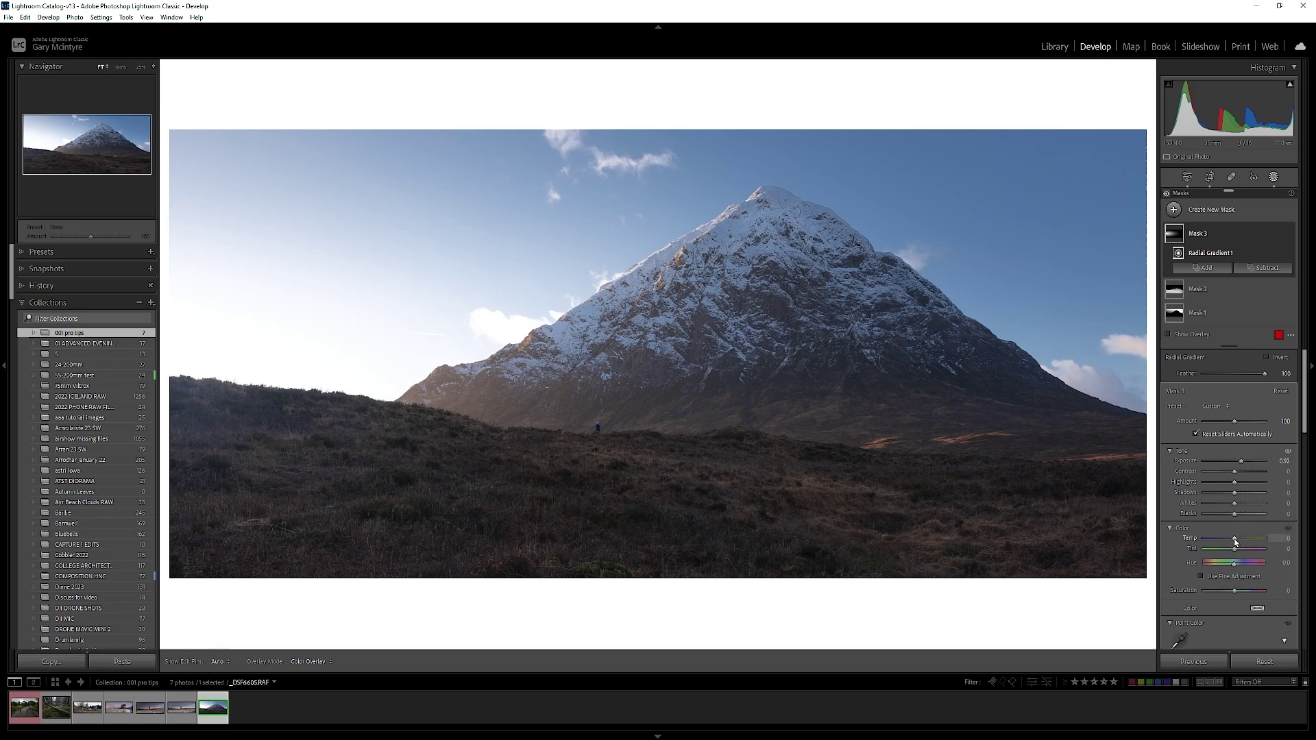
left_click_drag(1247, 540, 1259, 539)
left_click_drag(1234, 482, 1228, 482)
left_click_drag(1224, 501, 1231, 502)
scroll(1245, 527, "down", 2)
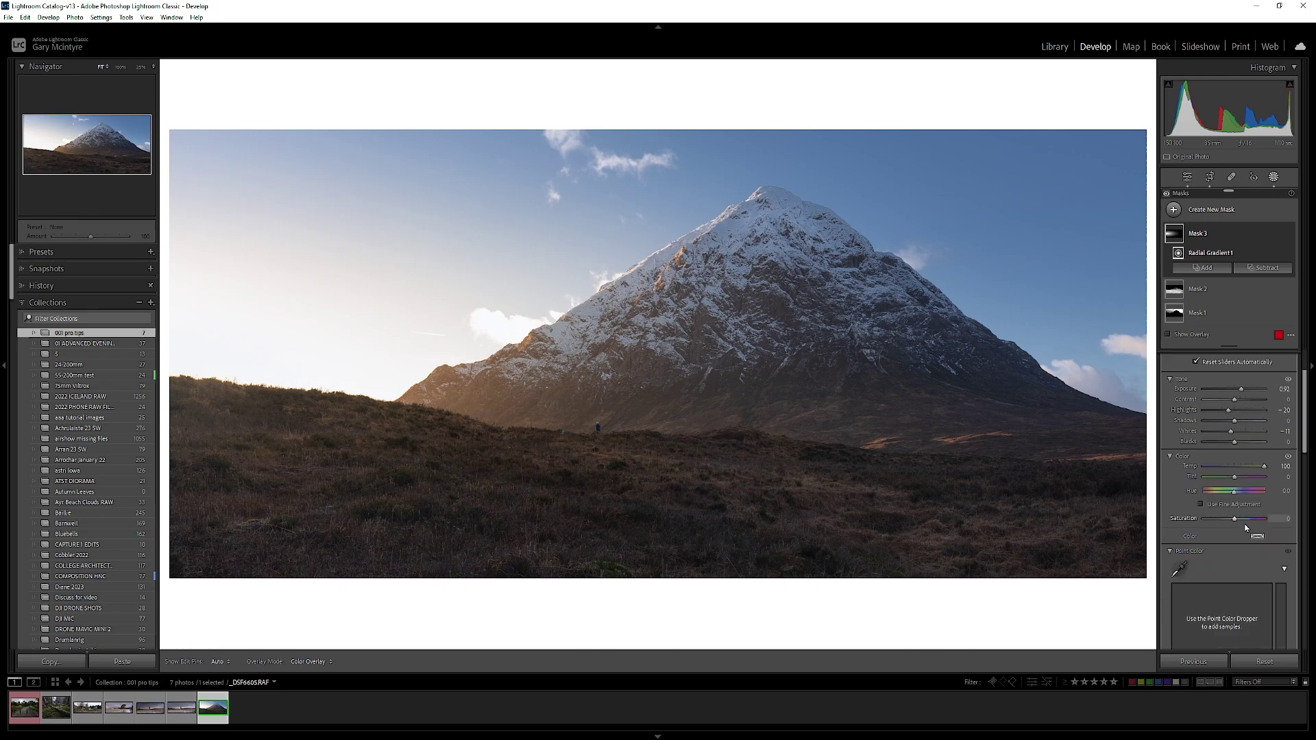
scroll(1246, 528, "down", 2)
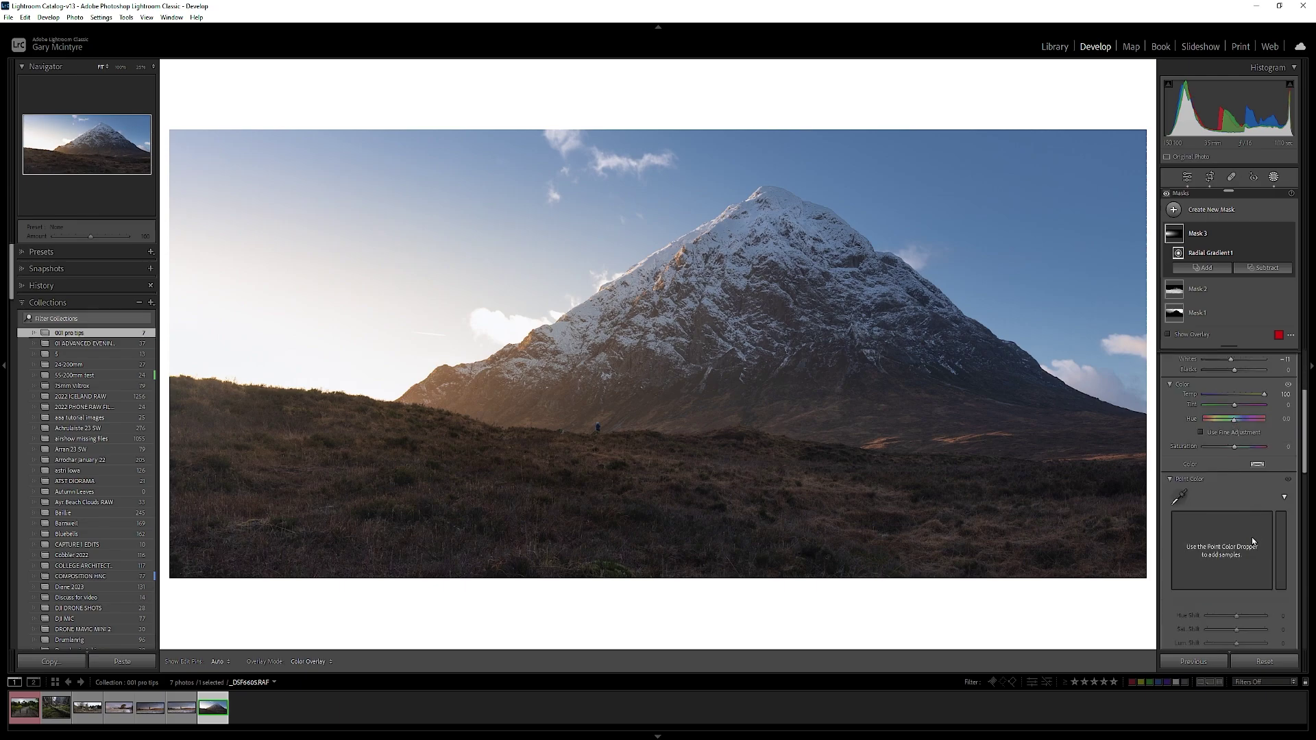
- Tint the radial mask a saturated yellow and enlarge the glow across the left hillside
left_click(1257, 466)
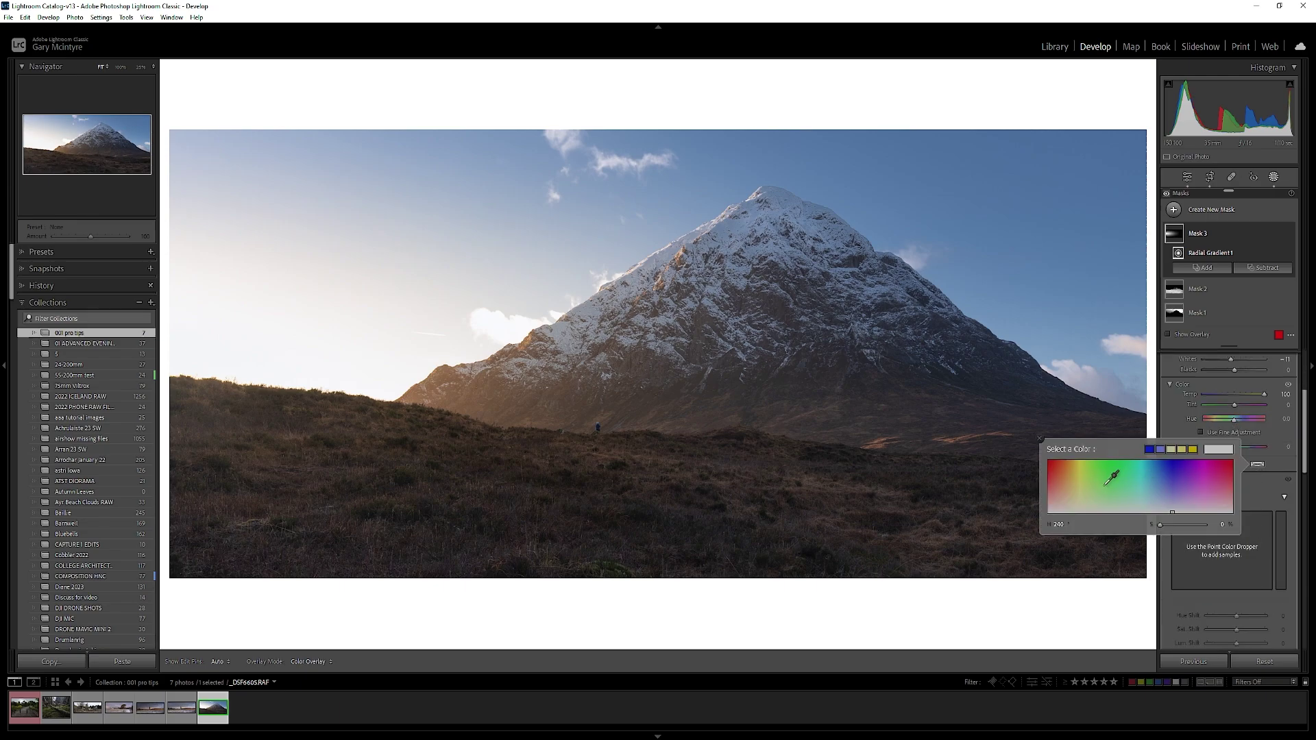
mouse_move(1081, 491)
left_mouse_down()
mouse_move(1079, 502)
mouse_move(1079, 472)
mouse_move(1073, 496)
left_mouse_up()
left_click_drag(227, 359, 701, 478)
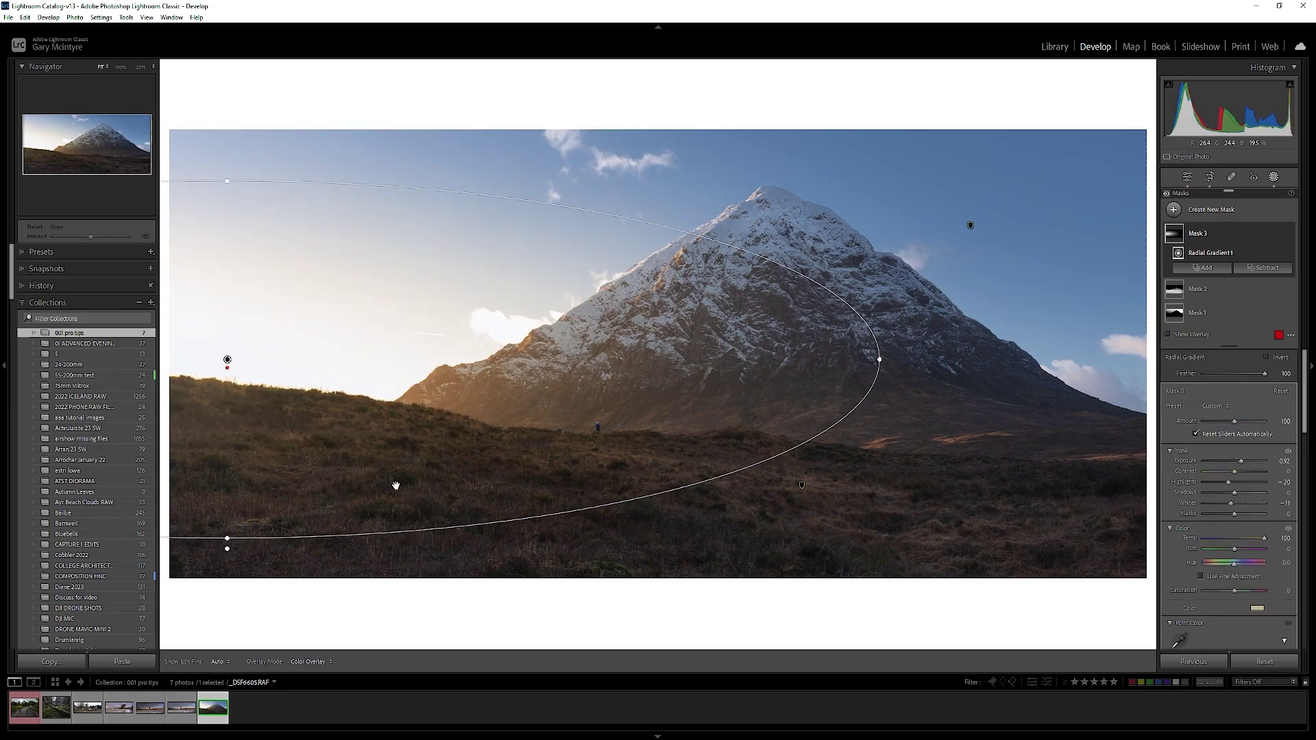
- Subtract a size-9 Brush from Mask 3 with pins hidden to erase the foreground hillside glow
left_click(1228, 235)
left_click(1206, 233)
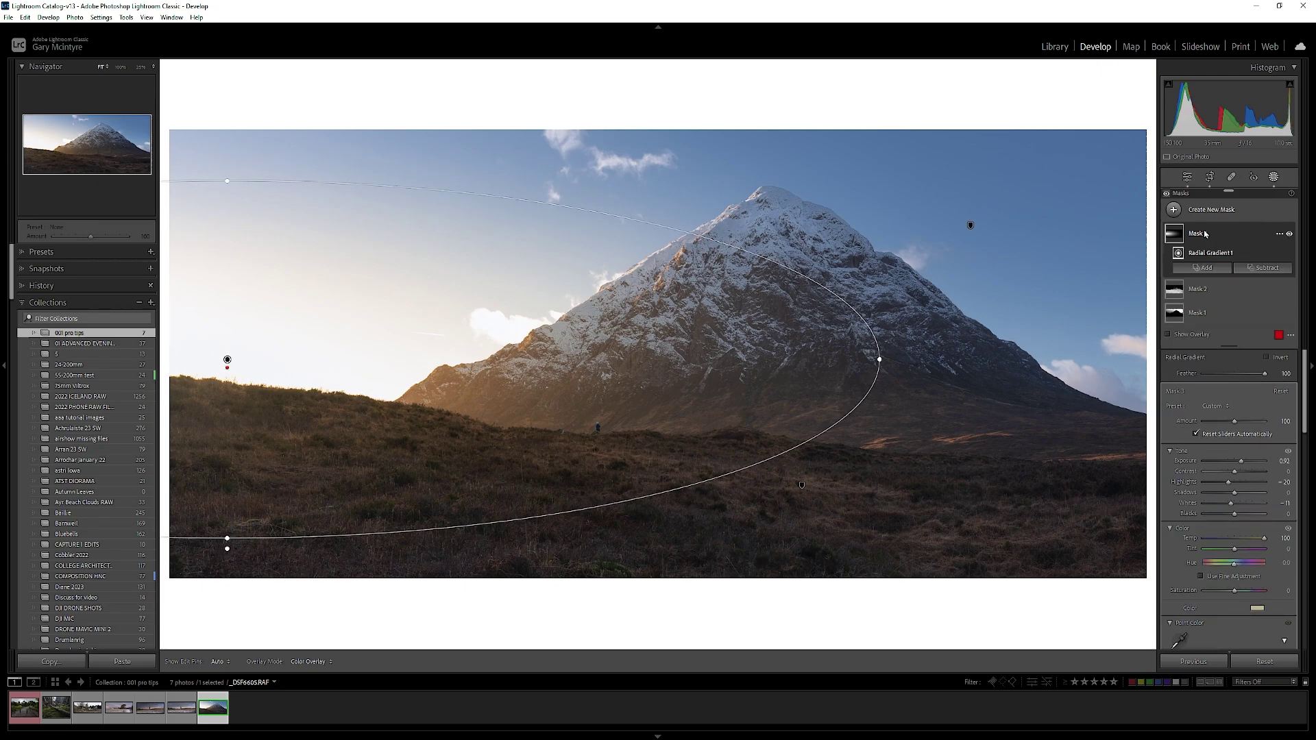
left_click(1265, 273)
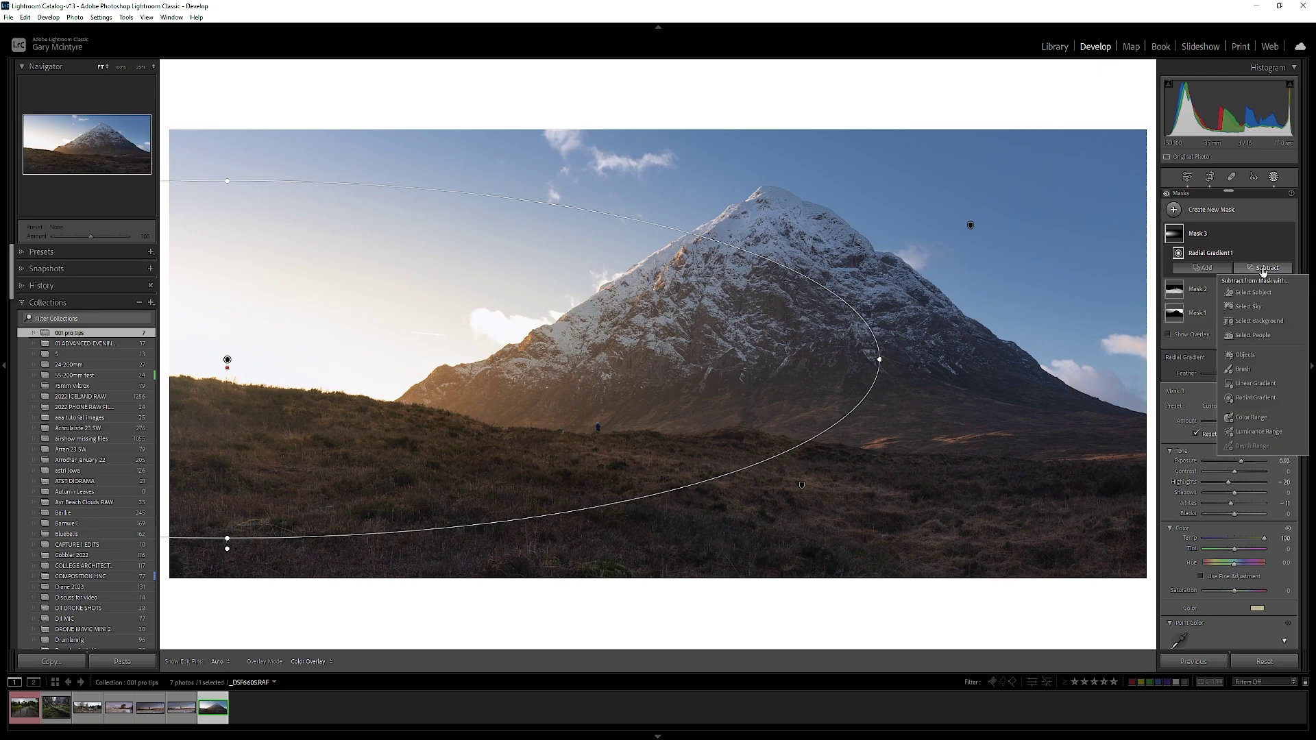
left_click(1261, 315)
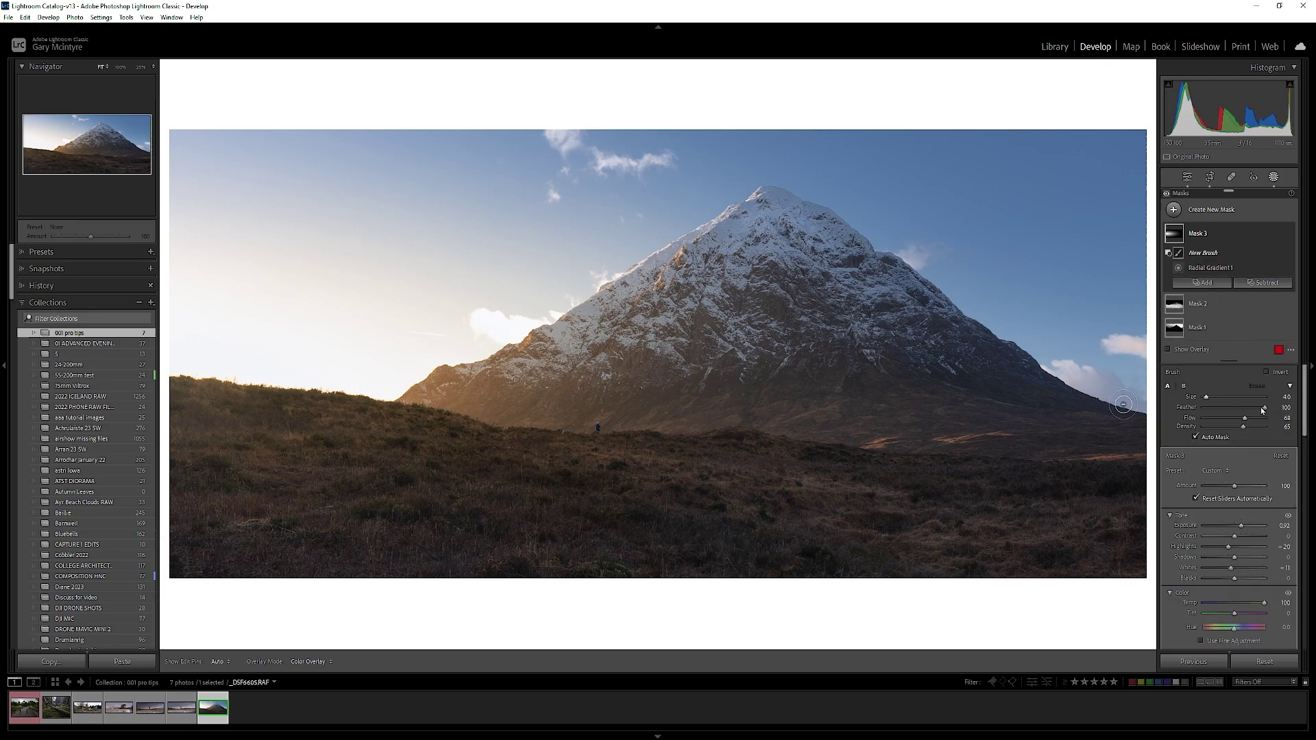
scroll(499, 491, "up", 4)
key("h")
scroll(405, 523, "up", 1)
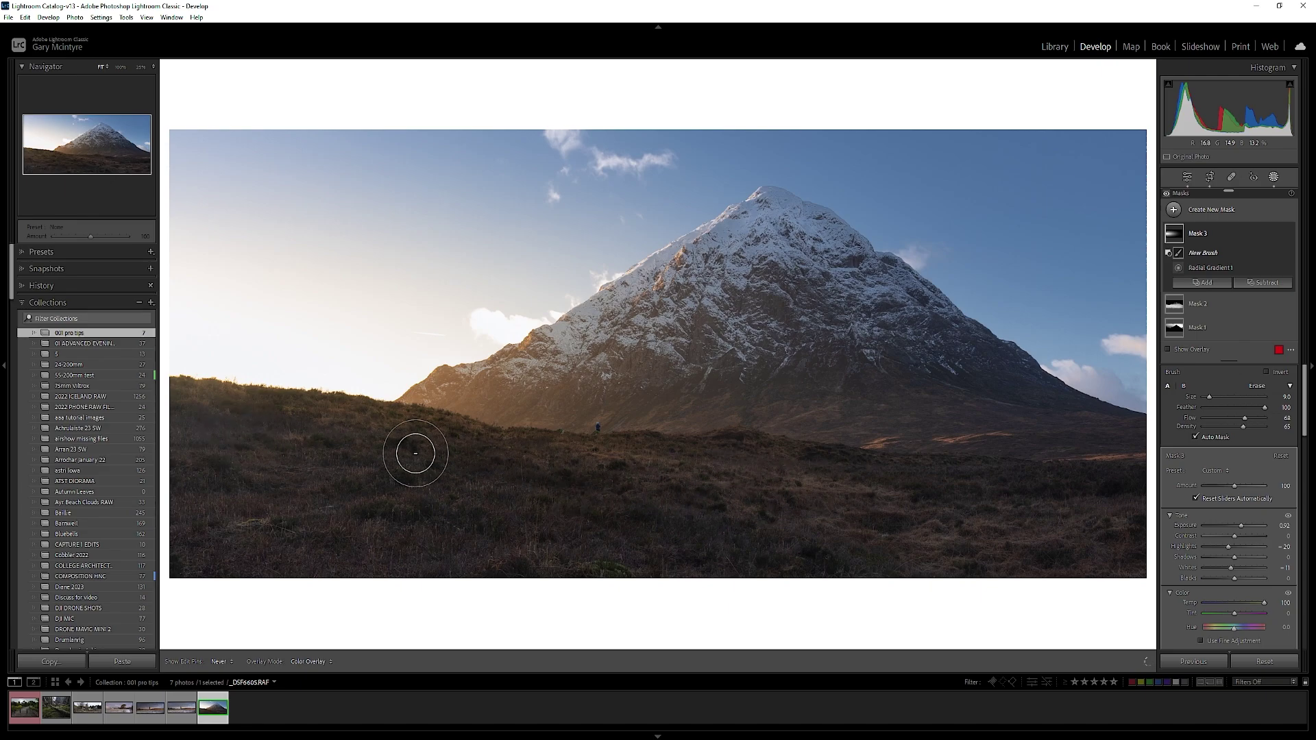
- Draw a new radial gradient ellipse over the left horizon and hillside
key("h")
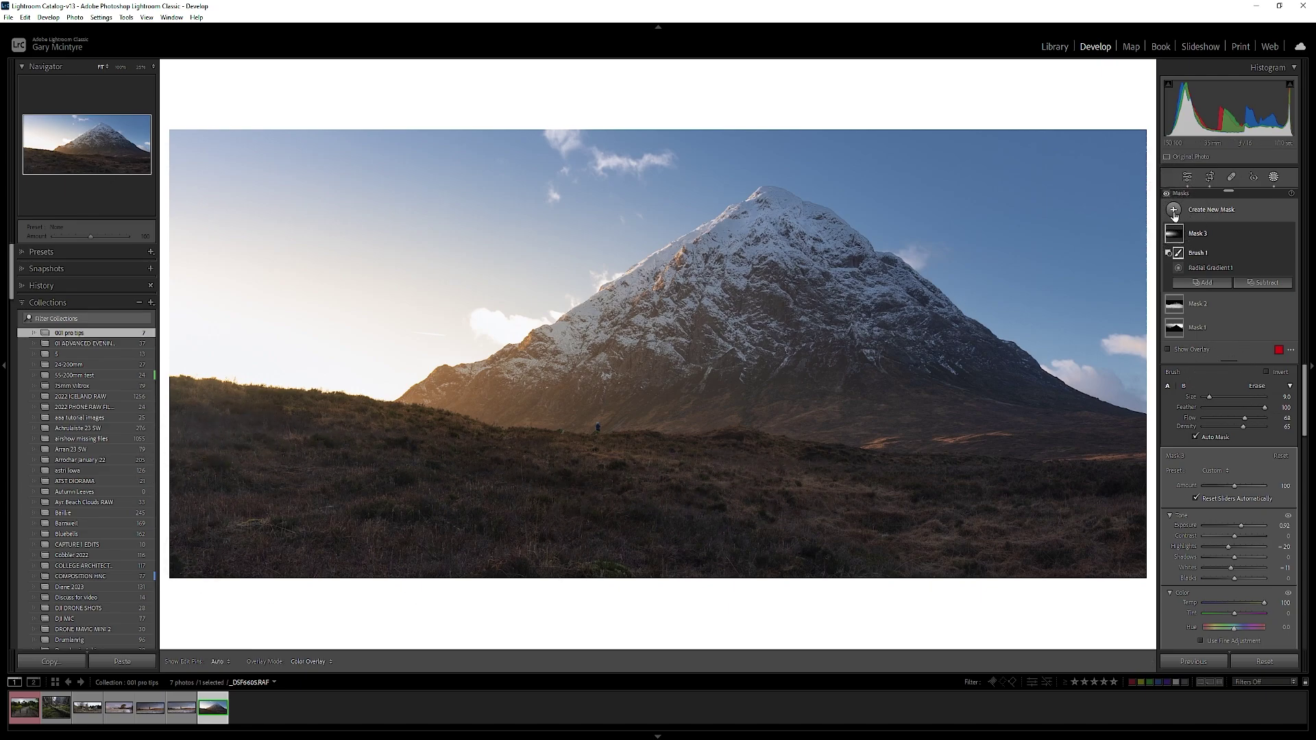
left_click(1173, 210)
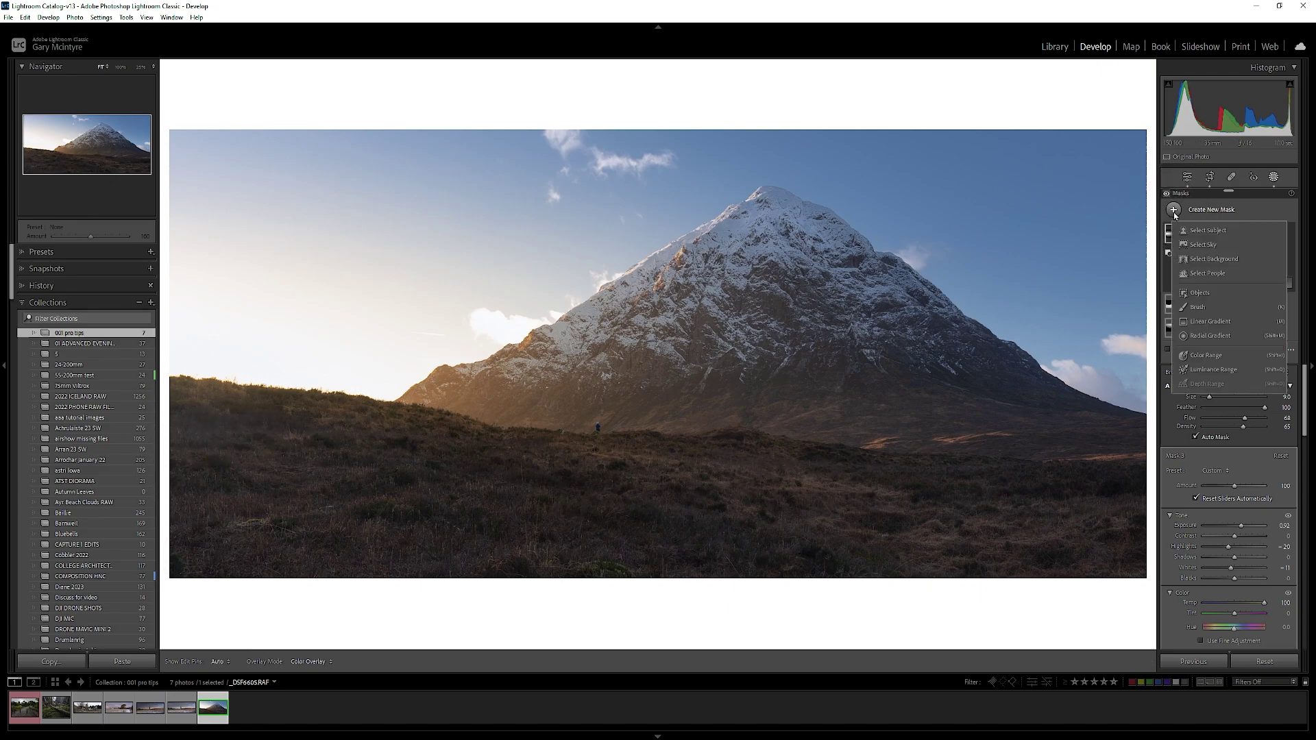
left_click(1206, 335)
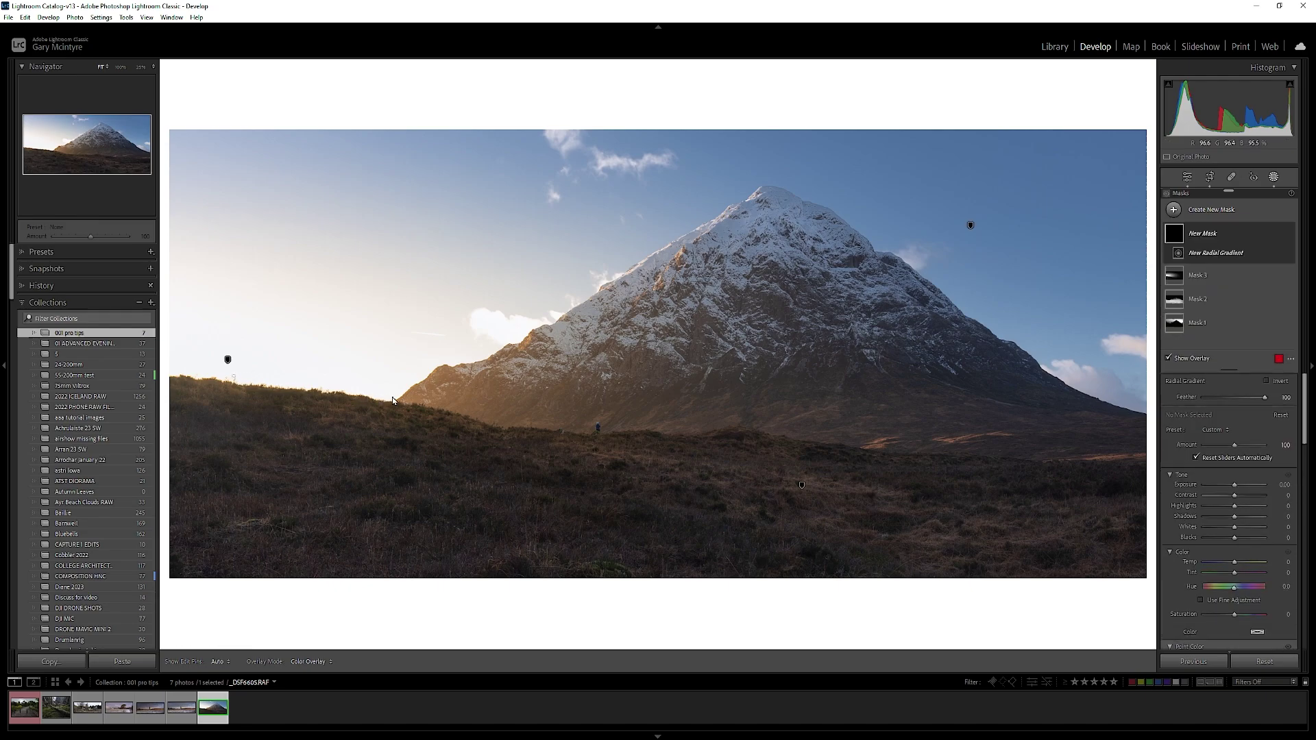
left_click_drag(392, 397, 418, 405)
left_click_drag(514, 463, 508, 452)
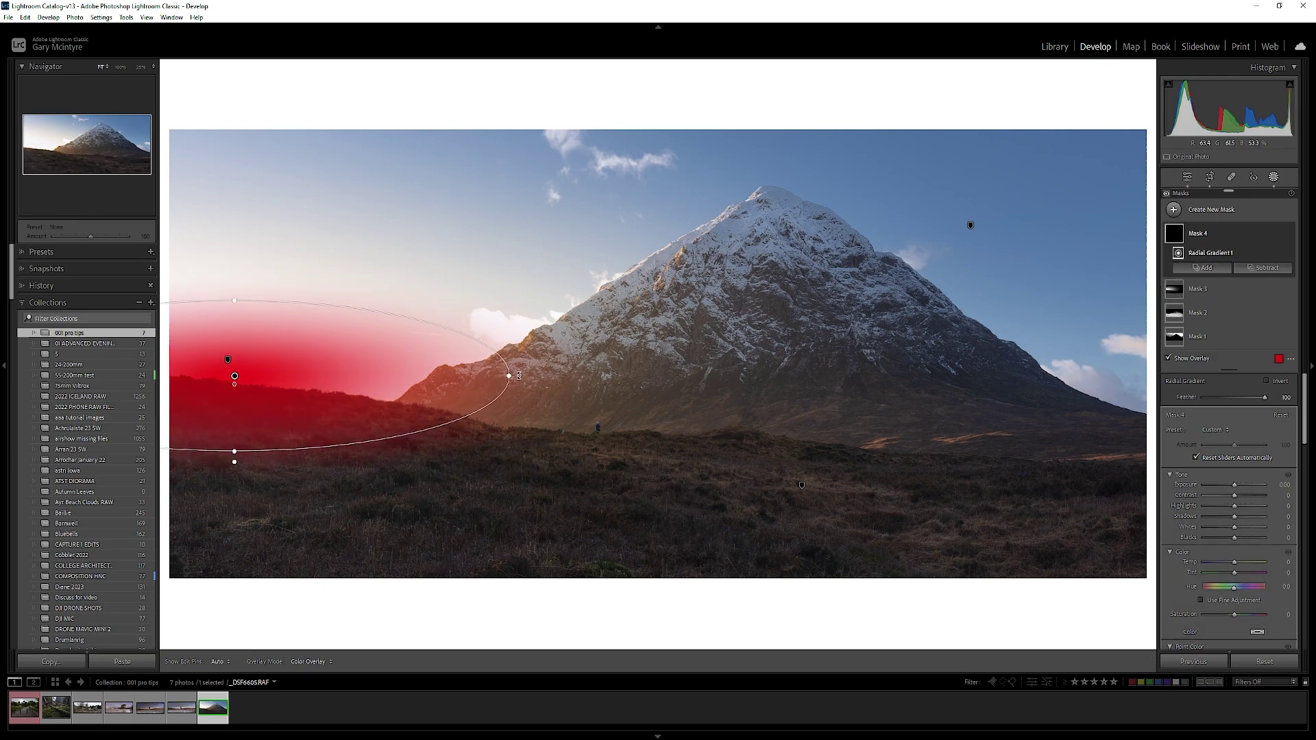
left_click_drag(380, 386, 392, 390)
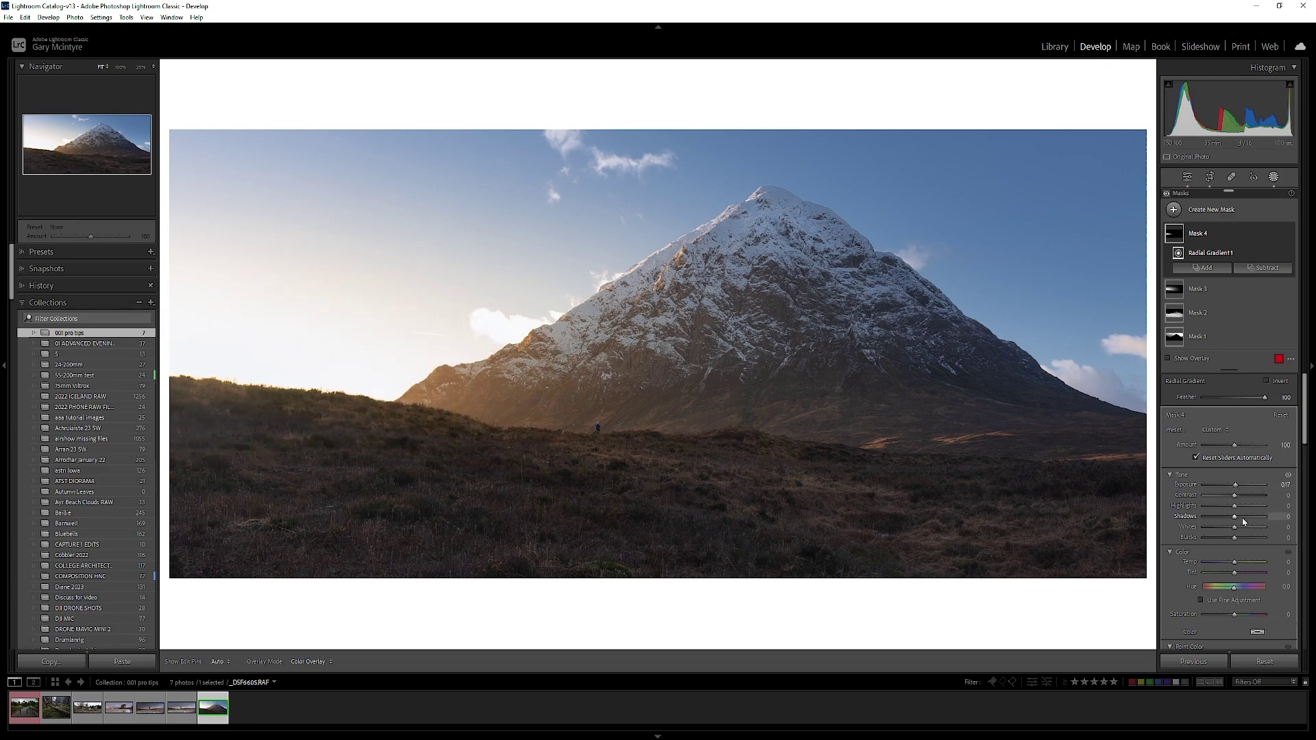
- Close masking and compare the warmed photo Before/After side by side
scroll(1233, 473, "down", 5)
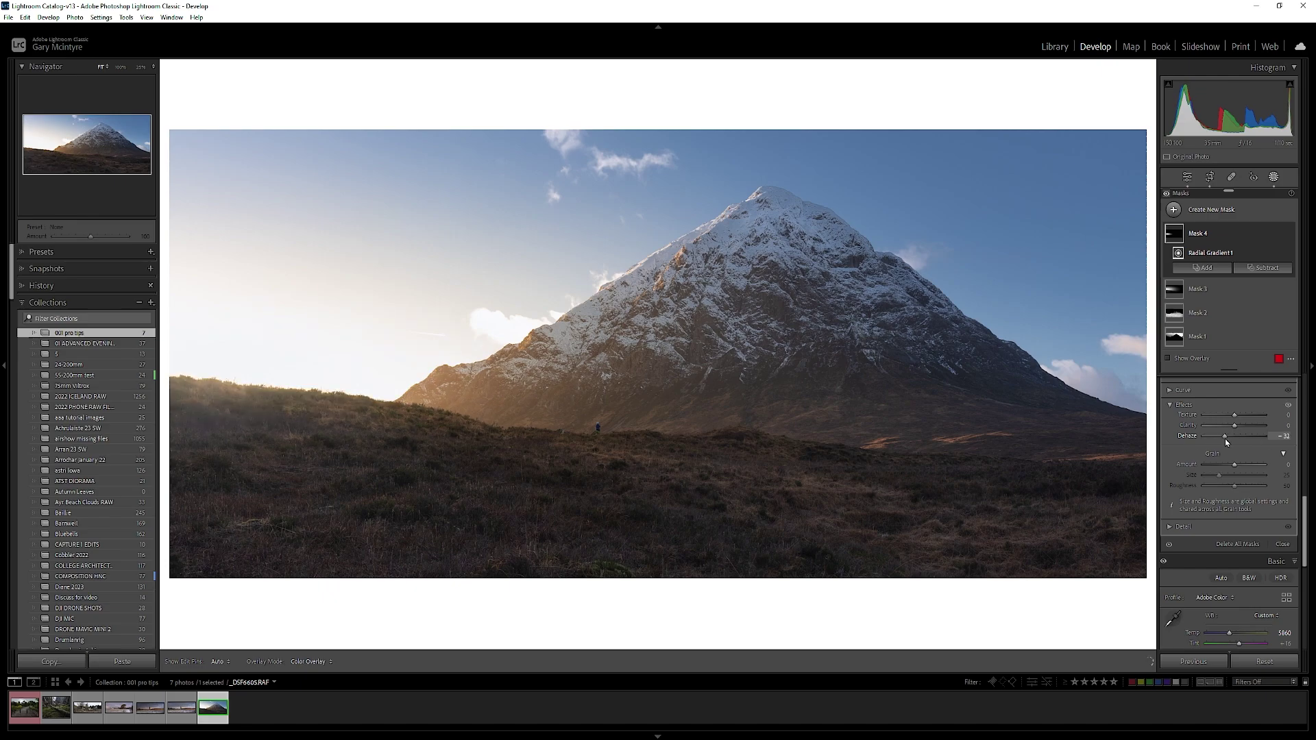
scroll(1225, 439, "up", 5)
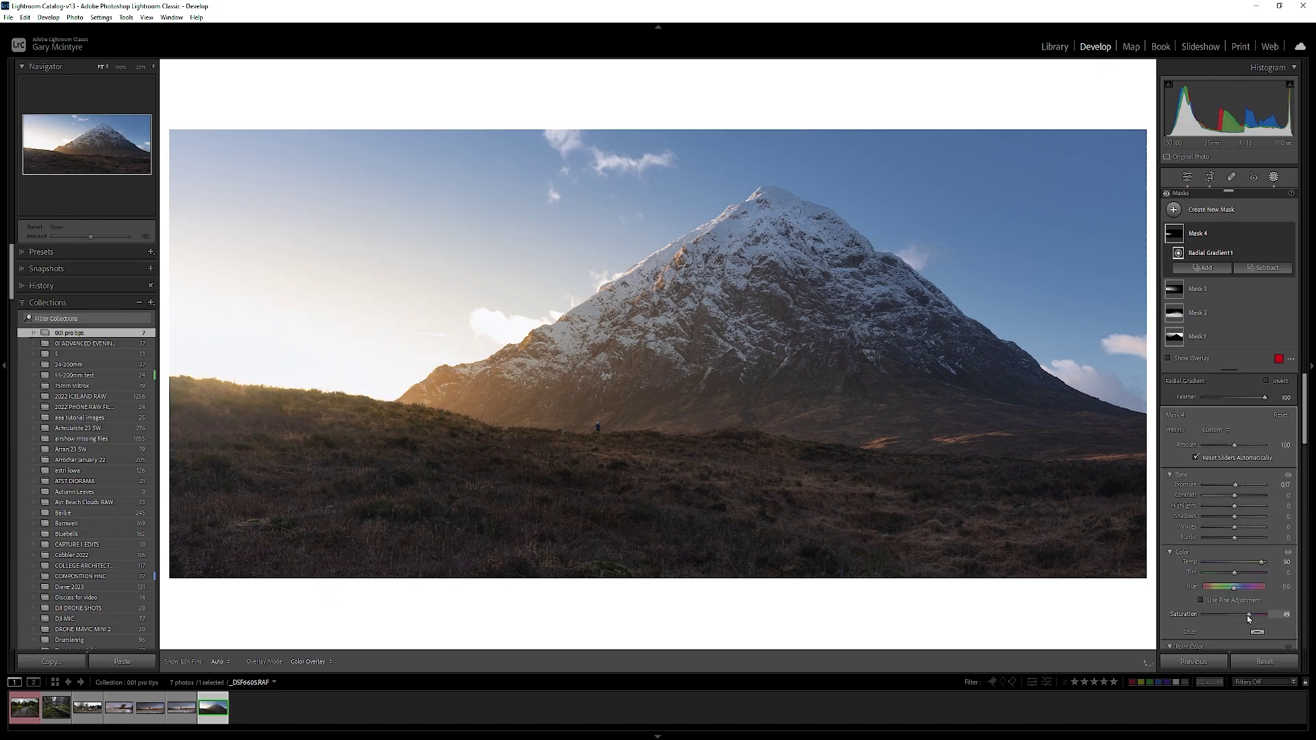
left_click(1187, 177)
left_click(218, 660)
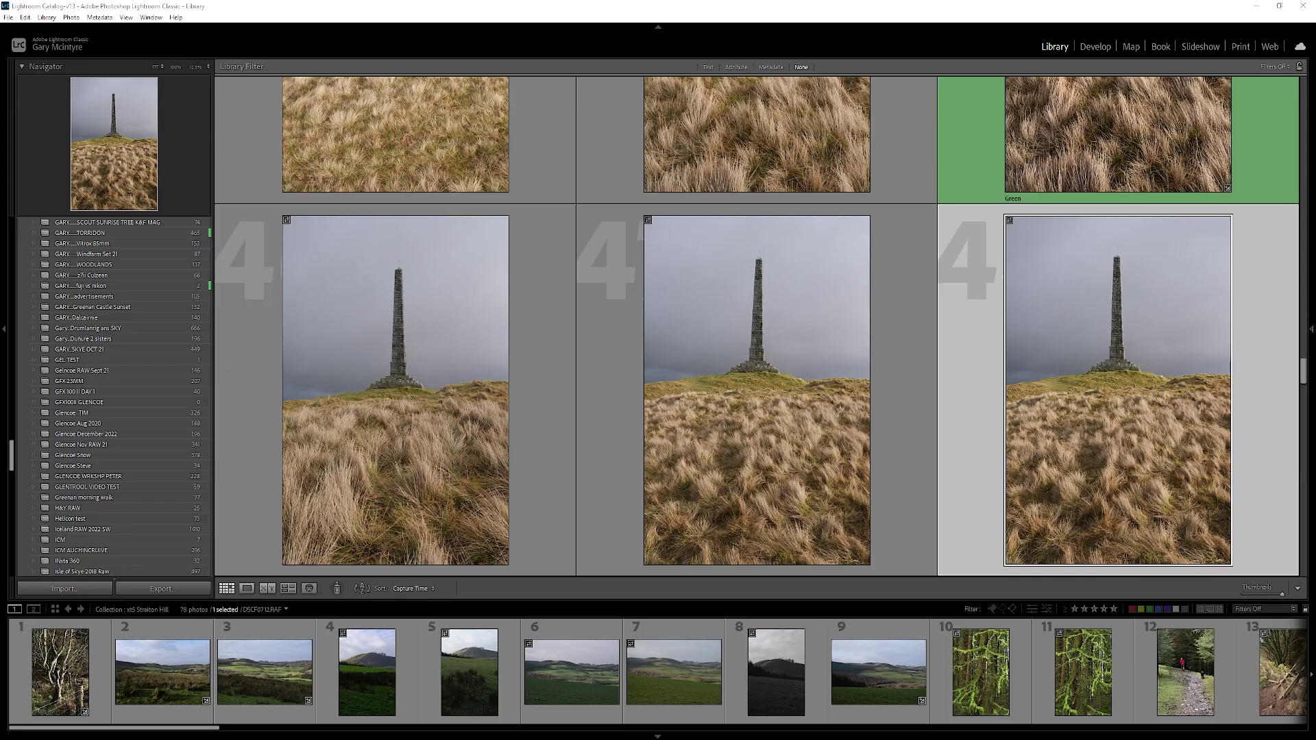
- Select photos 3, 26, 27, 30 and 45 in the filmstrip
left_click(274, 686)
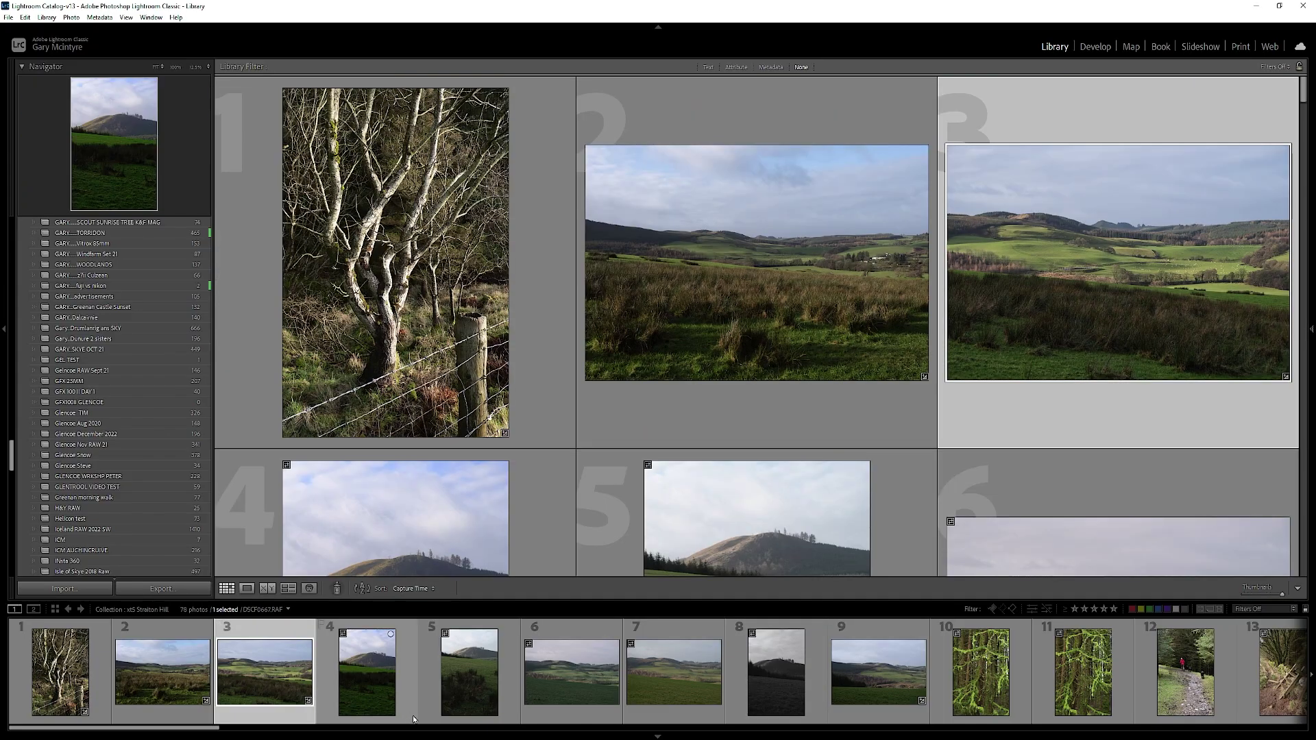
left_click_drag(117, 728, 365, 738)
scroll(350, 713, "right", 6)
left_click(404, 683, "ctrl")
left_click(501, 672, "ctrl")
left_click(816, 675, "ctrl")
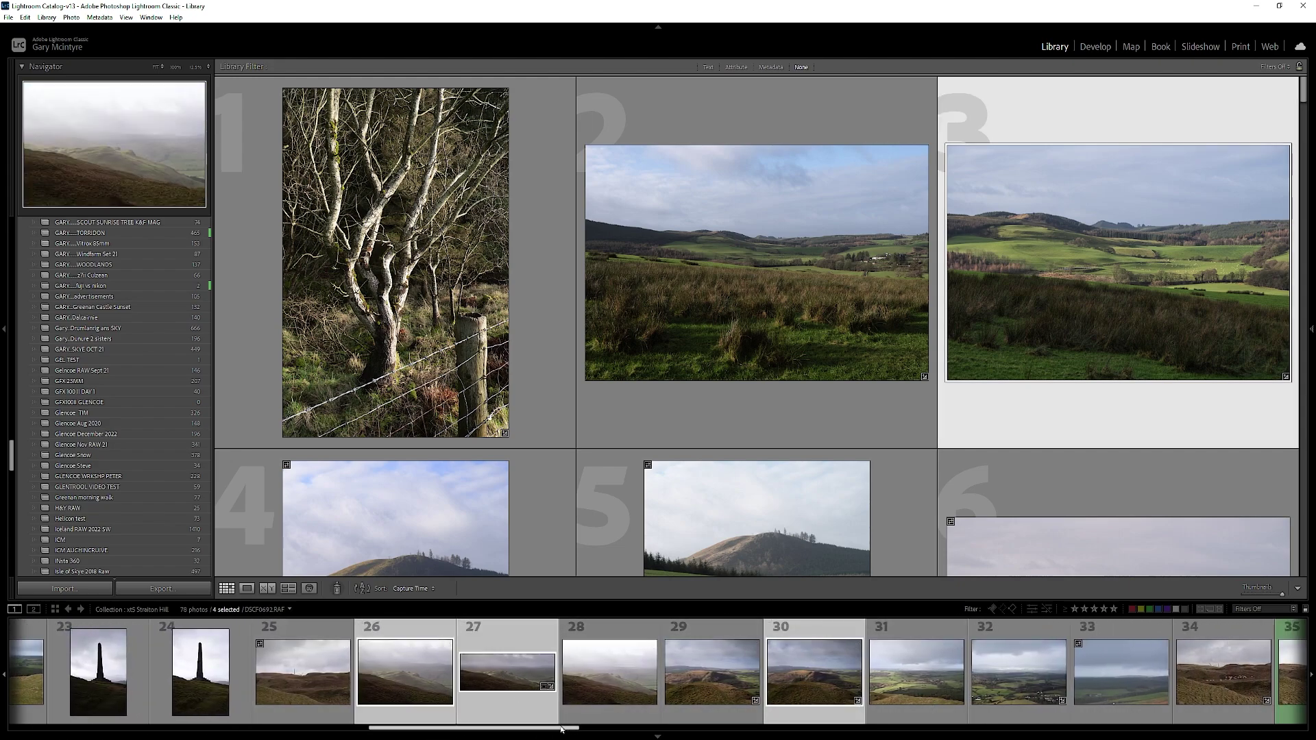
scroll(548, 686, "right", 15)
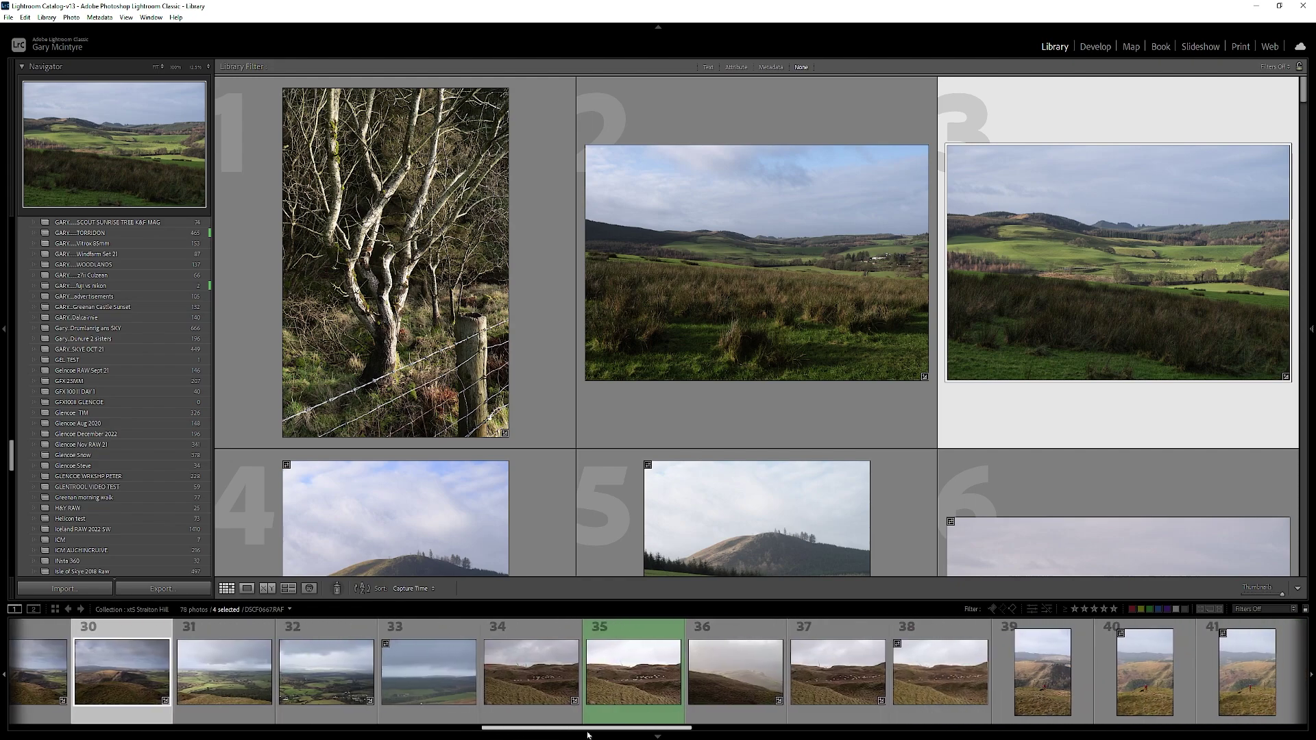
left_click(560, 683, "ctrl")
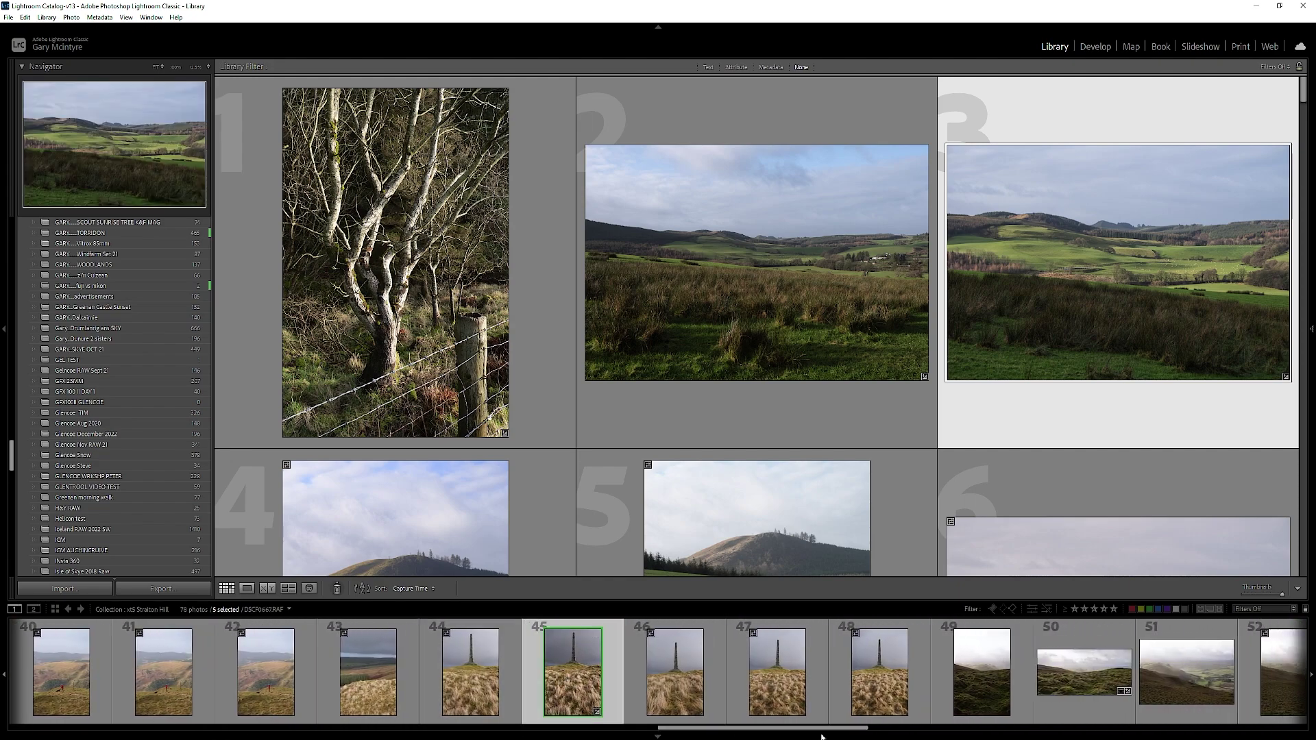
scroll(856, 734, "right", 5)
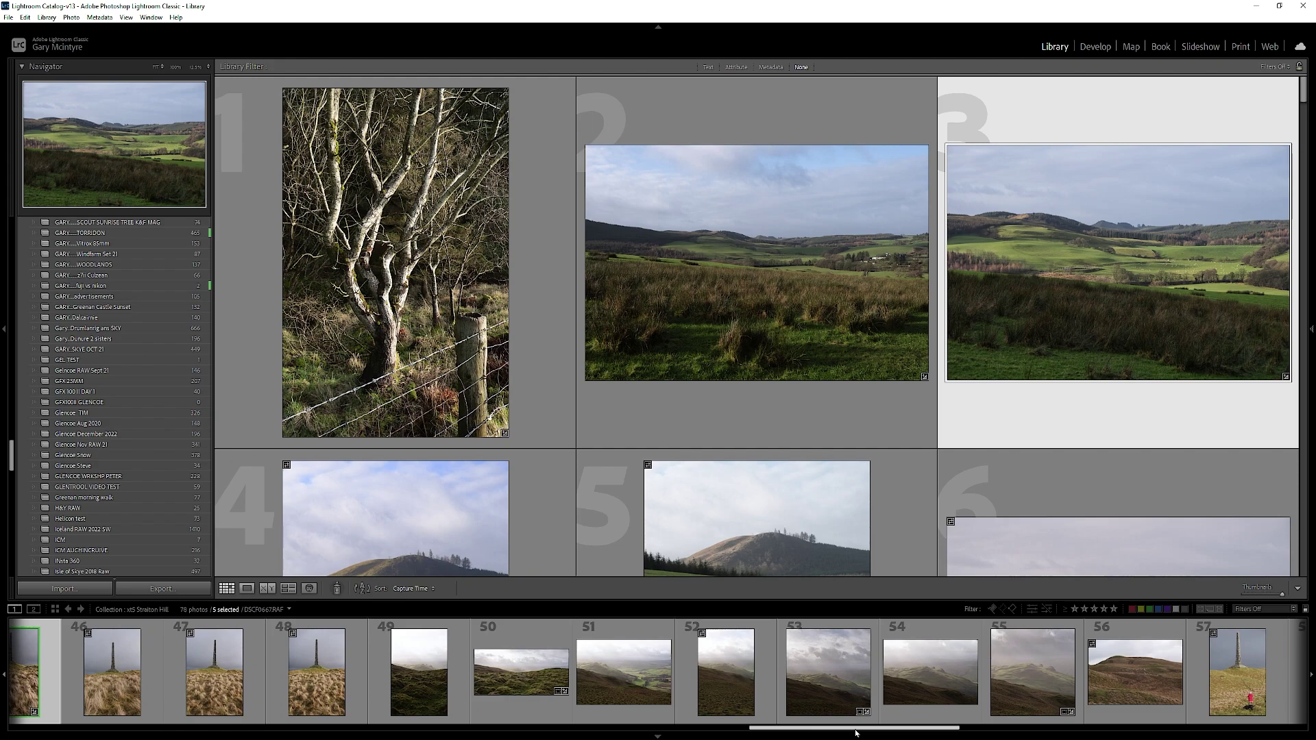
- Show the selection in Survey view and add photos 53 and 57
key("n")
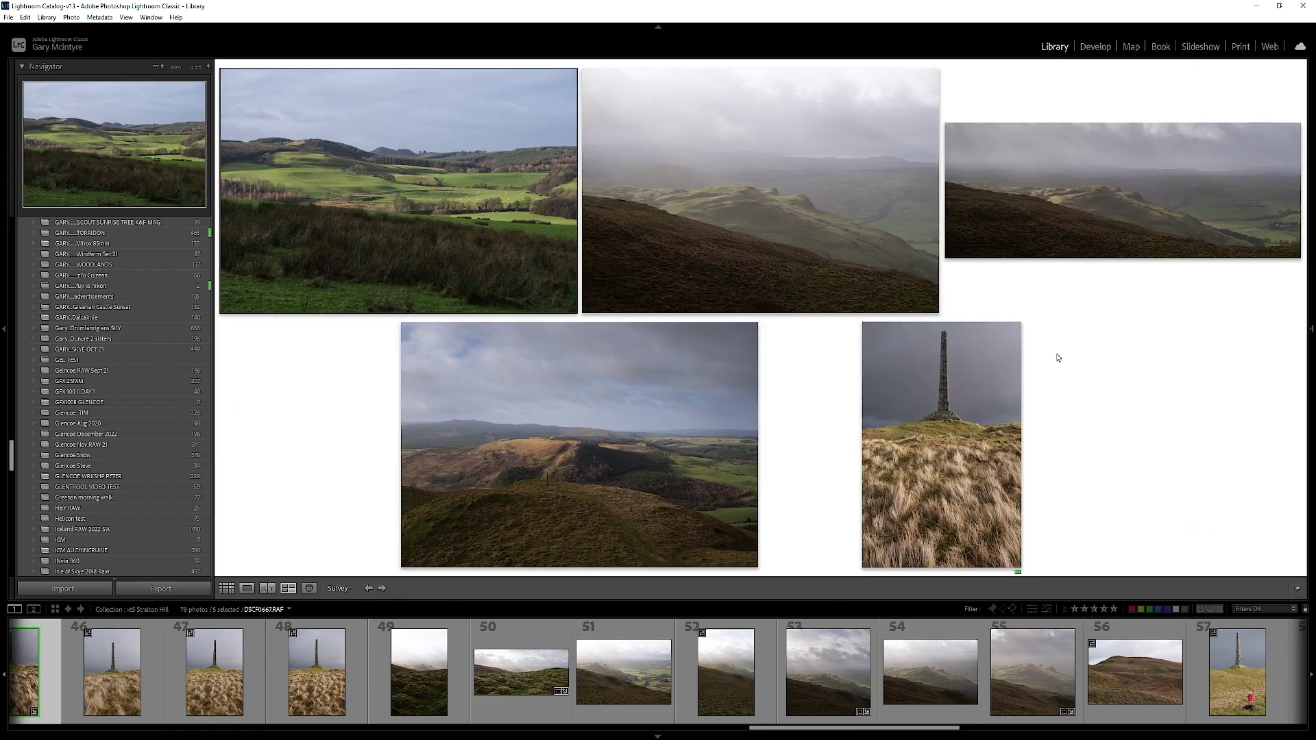
left_click(836, 676, "ctrl")
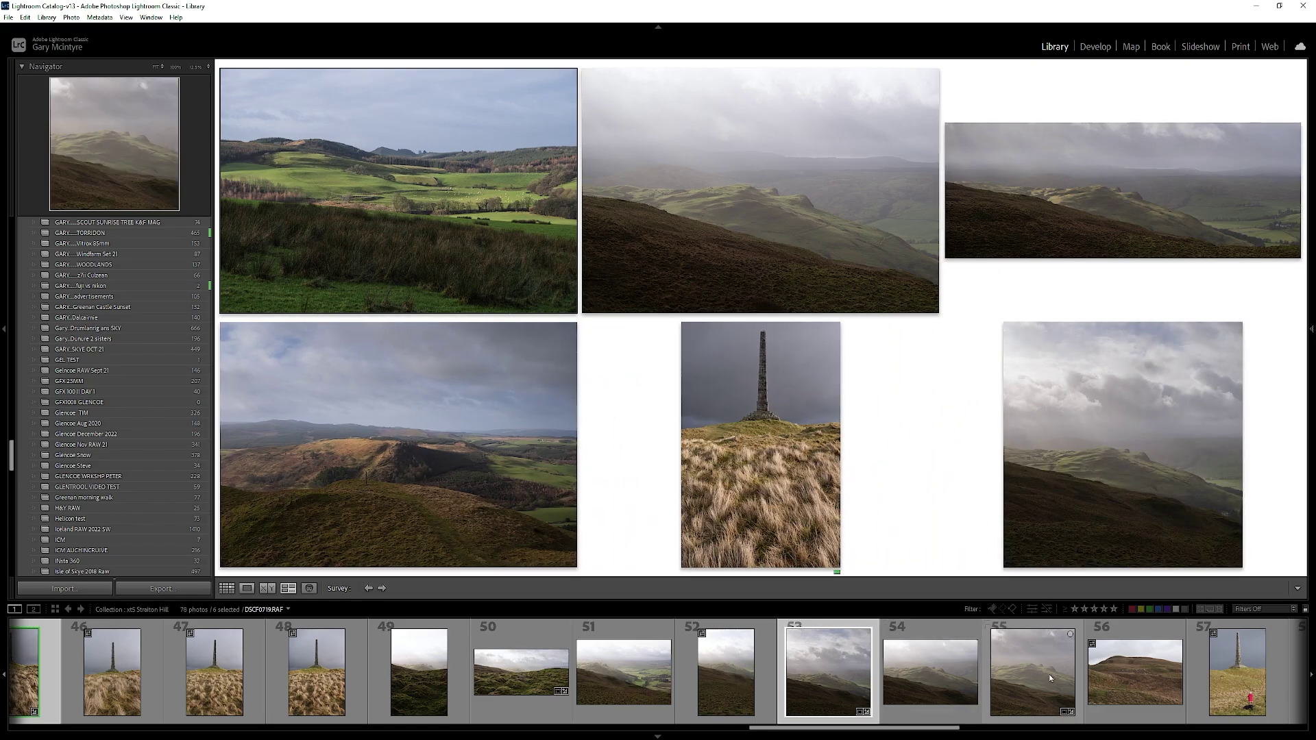
left_click(1229, 676, "ctrl")
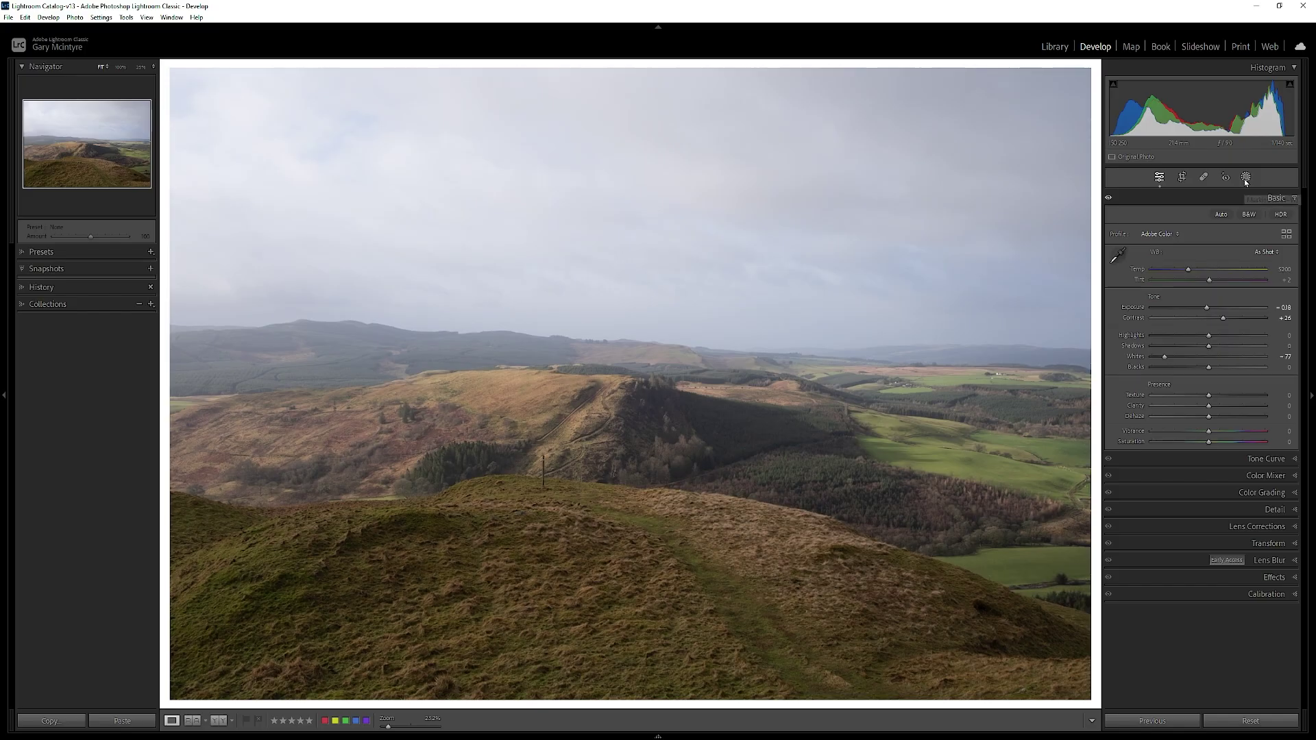
- Create a sky mask with a linear gradient subtracted down over the sky
left_click(1246, 176)
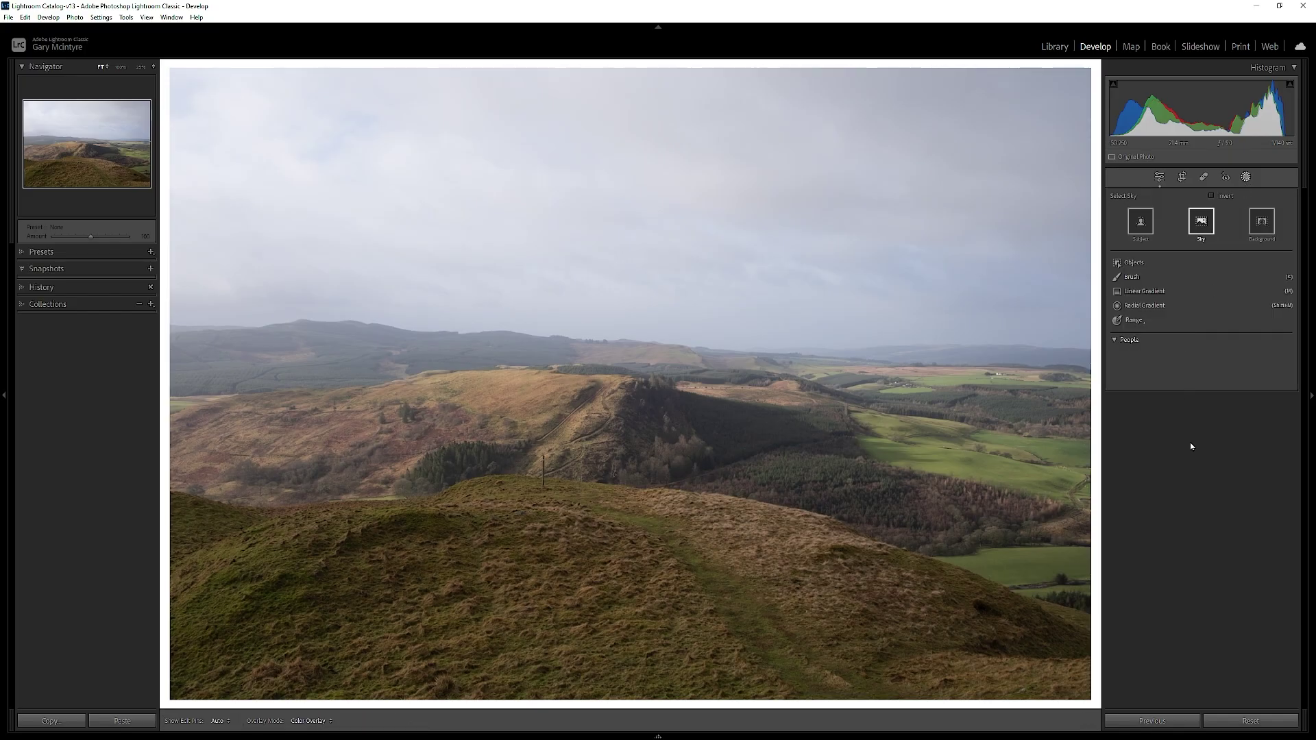
left_click(1201, 220)
left_click(1253, 268)
left_click(1226, 317)
left_click_drag(612, 214, 608, 362)
mouse_move(1206, 411)
left_mouse_down()
mouse_move(1218, 422)
mouse_move(1194, 433)
mouse_move(1199, 454)
mouse_move(1221, 407)
left_mouse_up()
scroll(1207, 460, "down", 10)
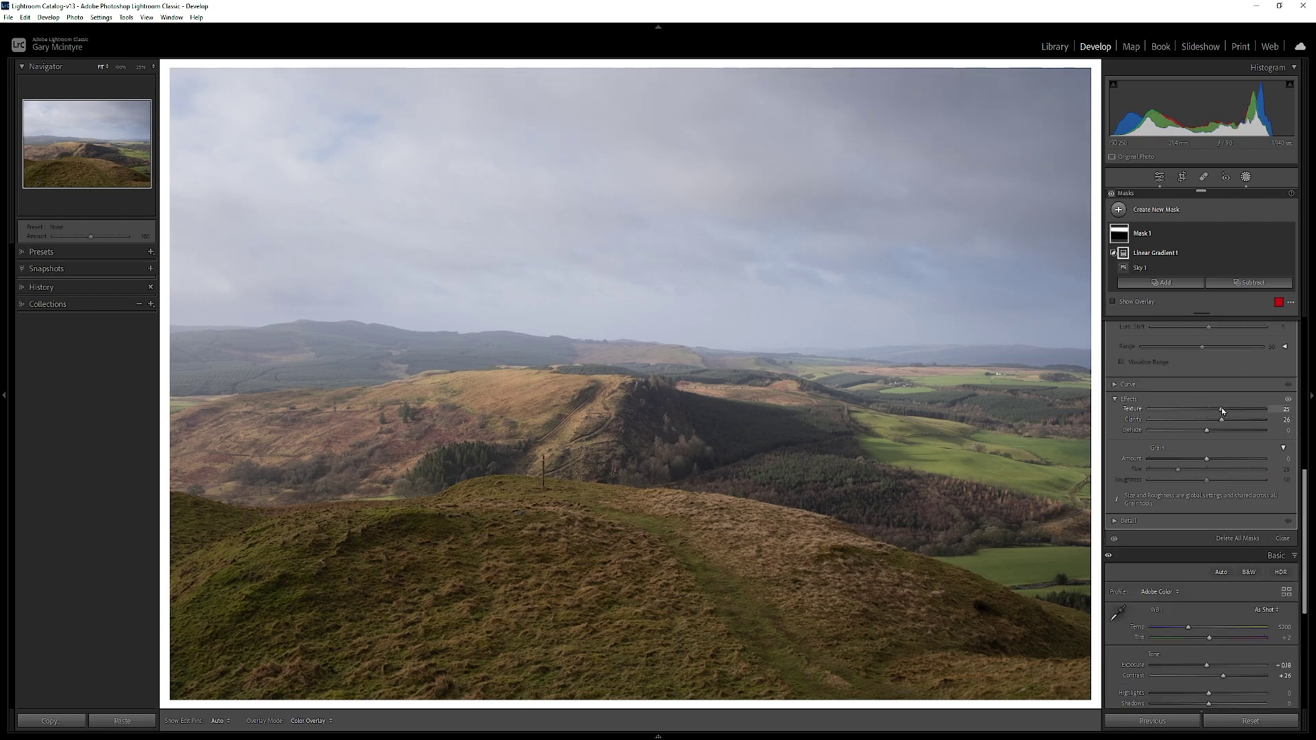
- Duplicate and invert Mask 1, hide the overlay, and add slight contrast to the land
right_click(1184, 233)
left_click(1227, 265)
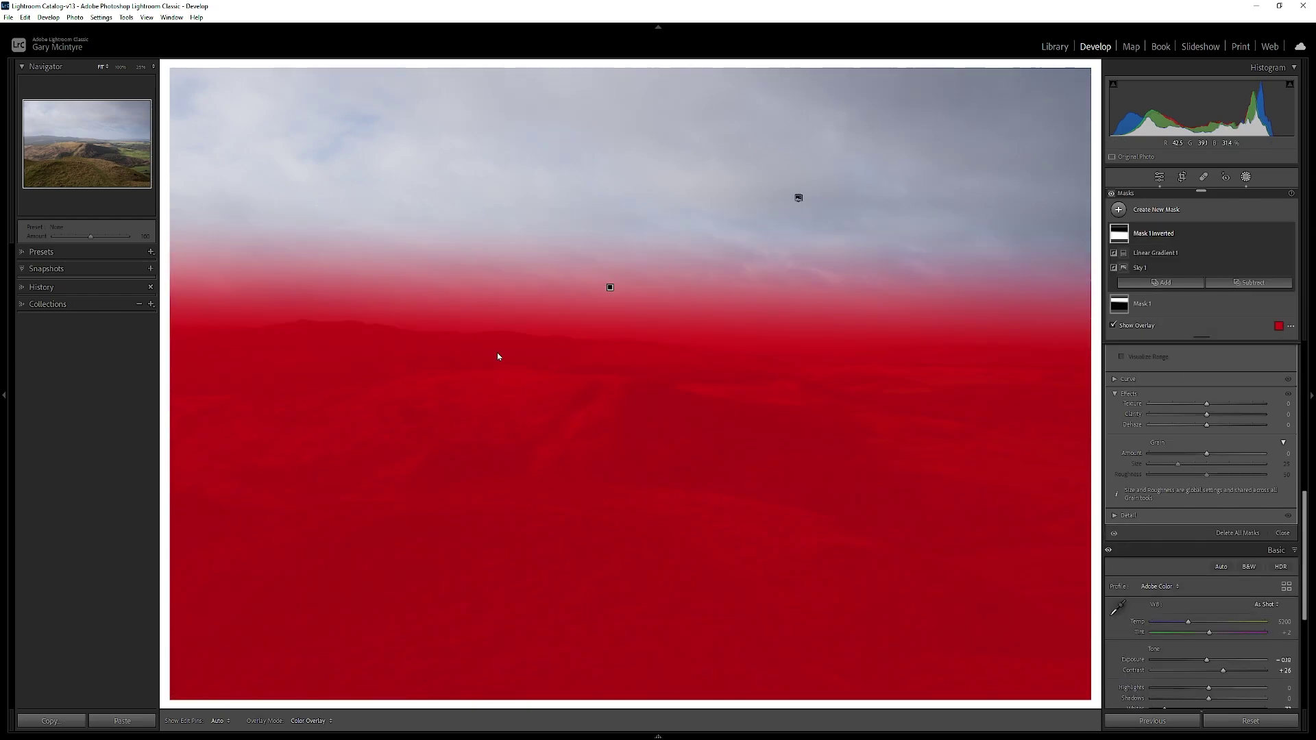
key("o")
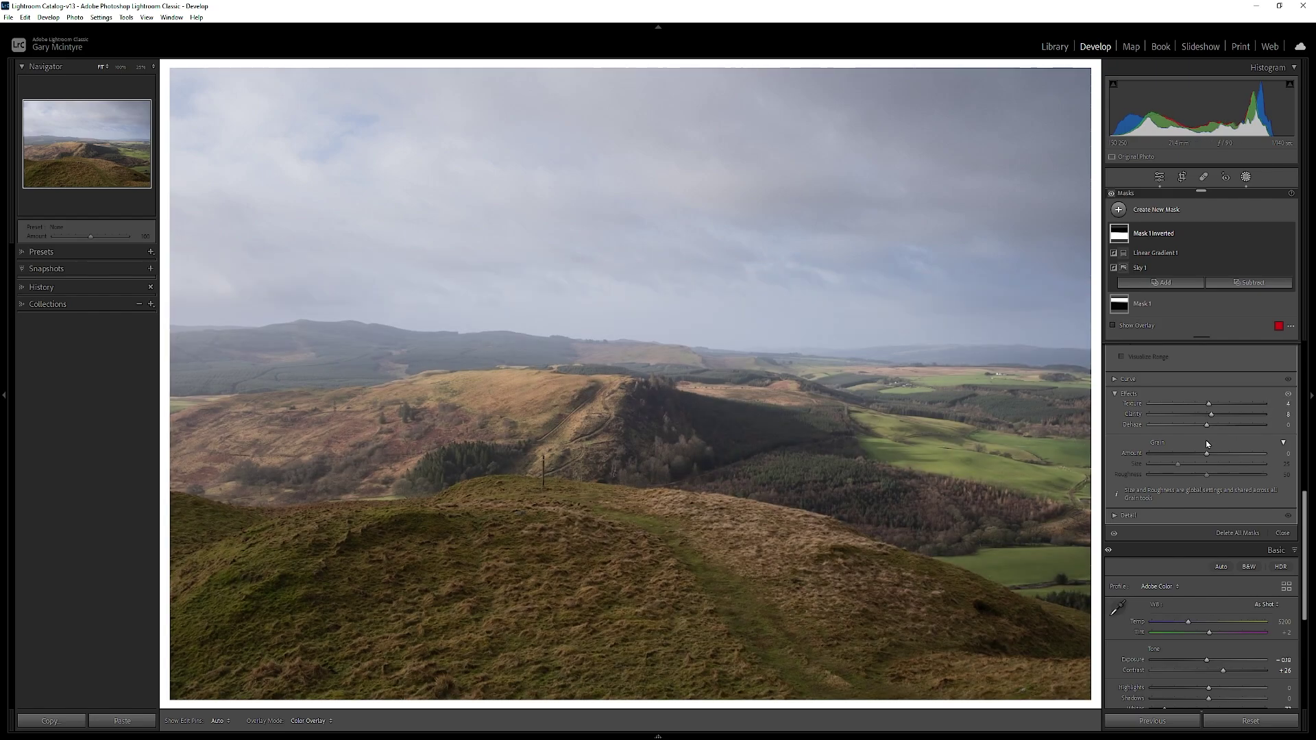
scroll(1208, 406, "up", 5)
mouse_move(1208, 406)
left_mouse_down()
mouse_move(1204, 393)
mouse_move(1214, 425)
left_mouse_up()
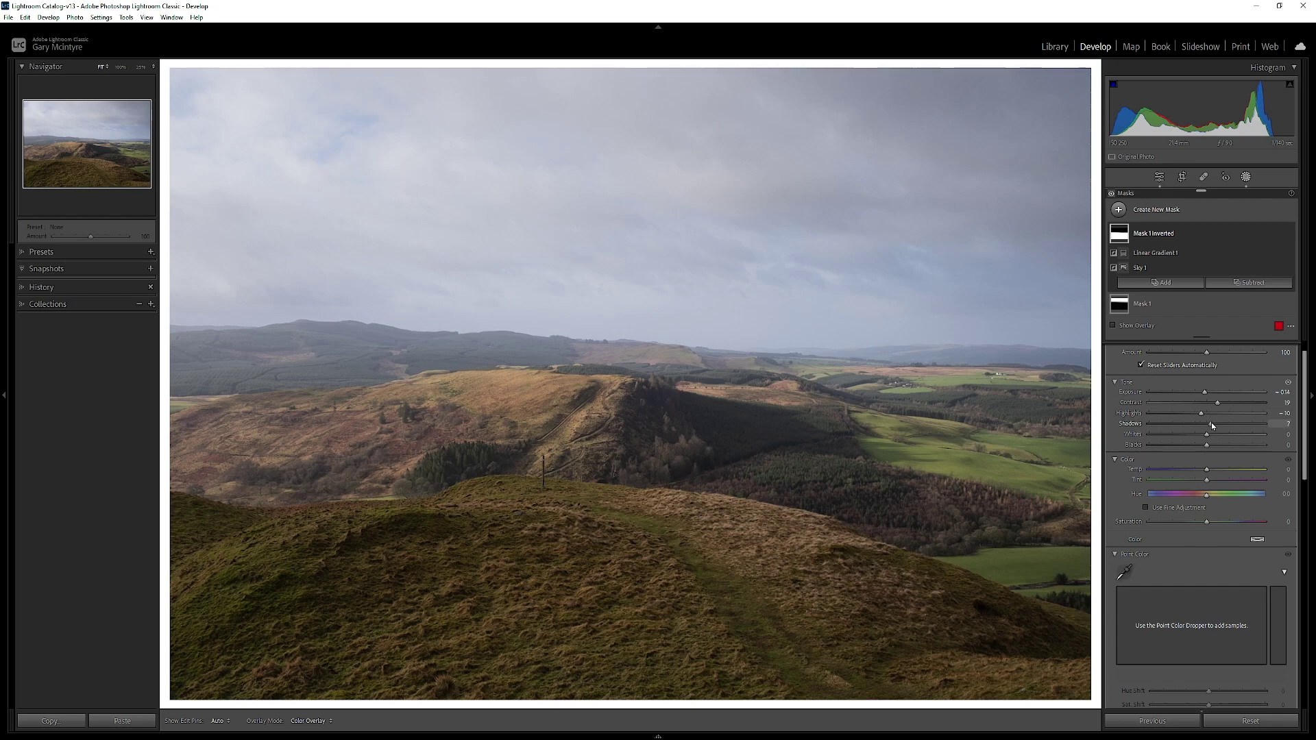
- Draw a radial gradient ellipse over the middle ridge, nudge it down, and open Mask 2's menu
left_click(1161, 282)
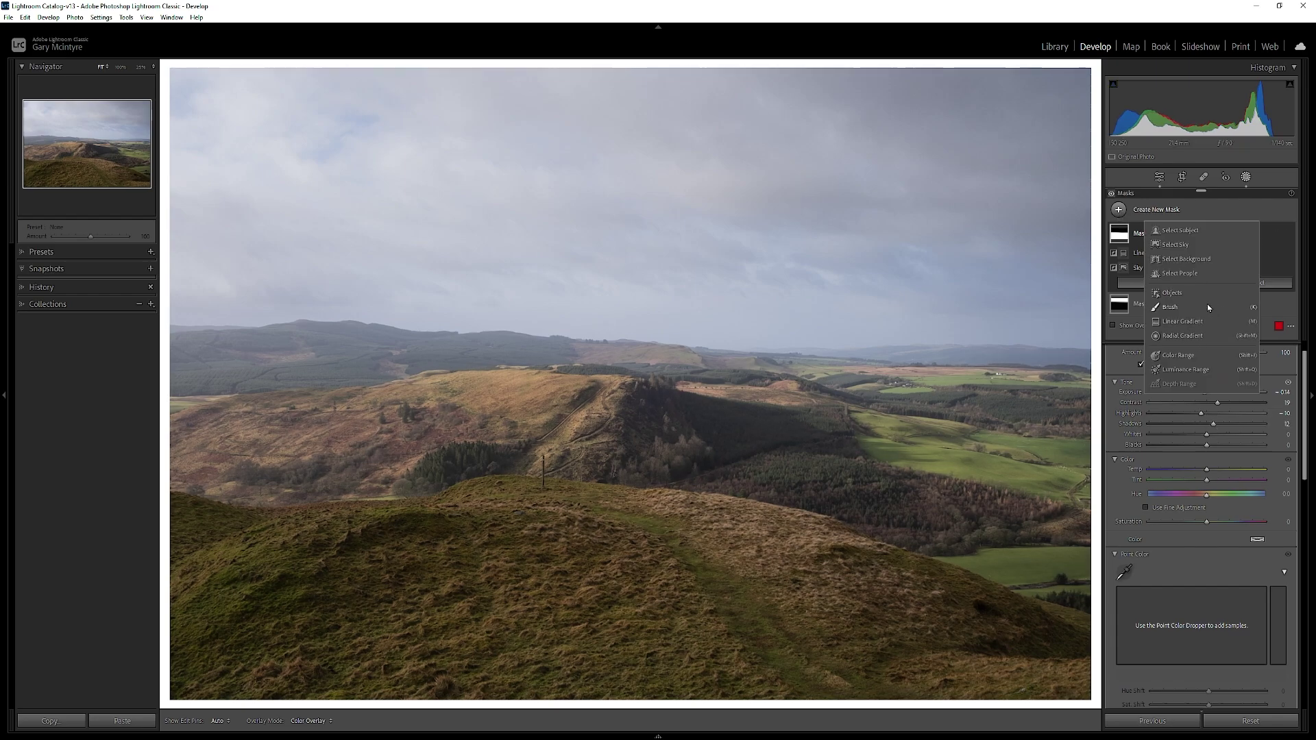
left_click(1199, 339)
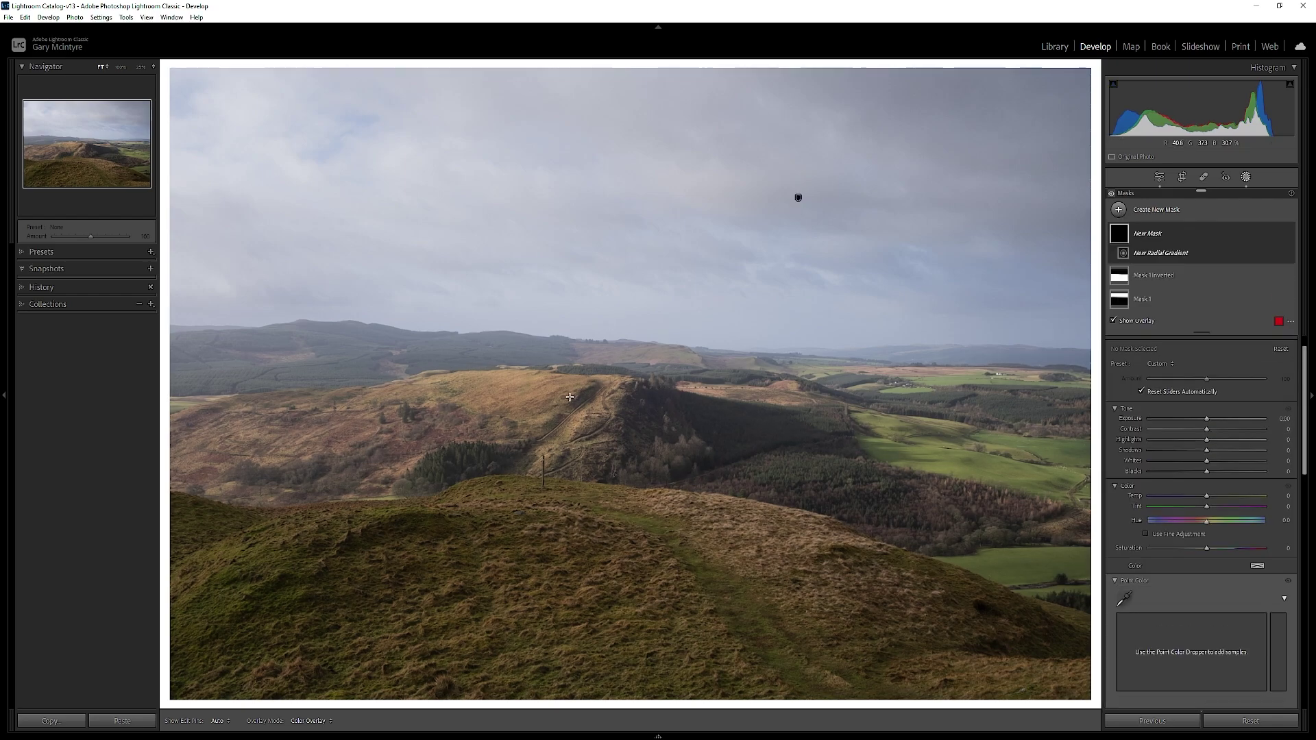
left_click_drag(394, 366, 831, 443)
left_click_drag(541, 391, 547, 410)
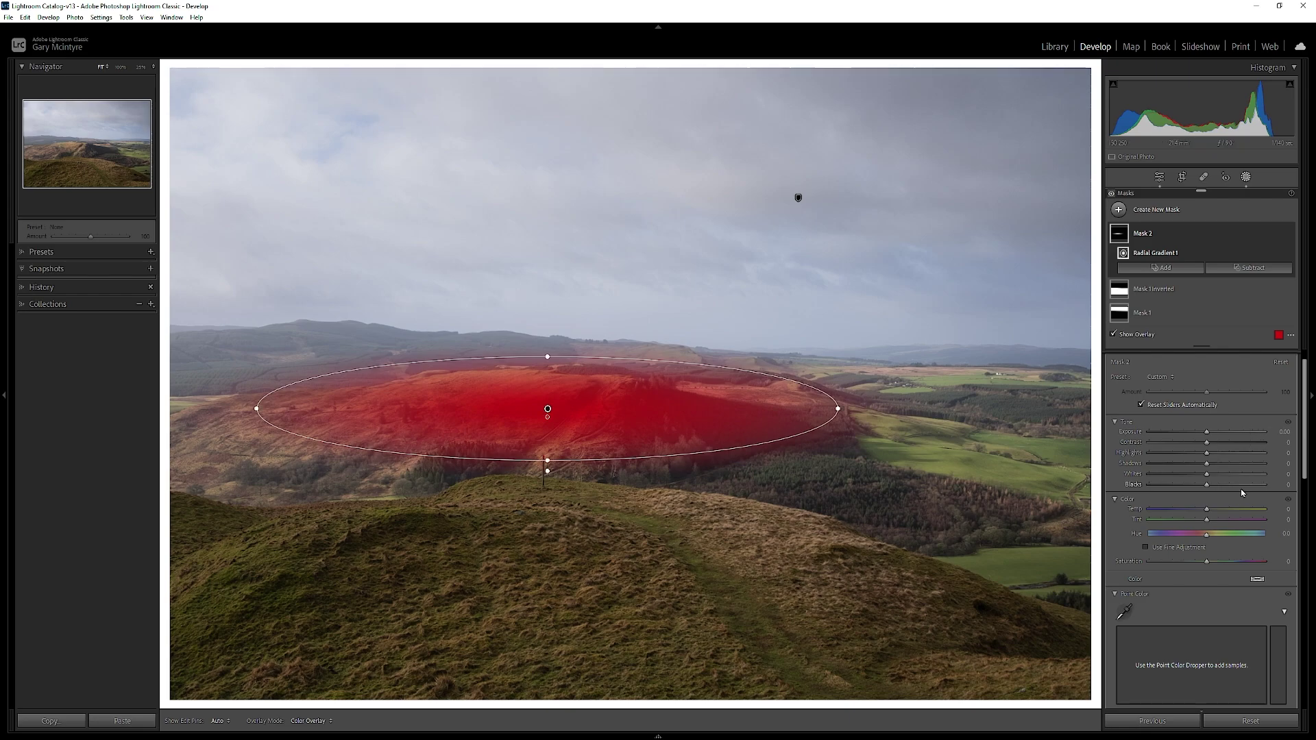
left_click(1279, 237)
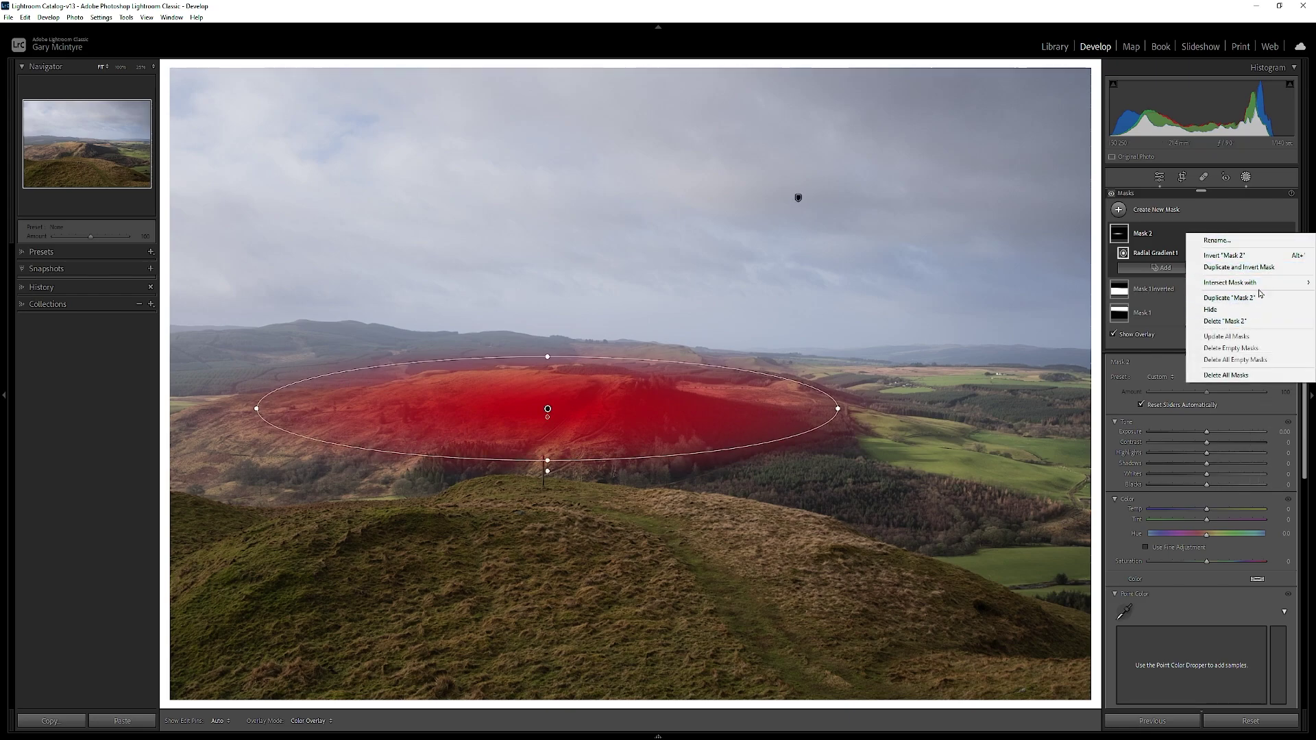
- Intersect Mask 2 with a hillside colour range, adding contrast and saturation and deepening shadows
mouse_move(1247, 282)
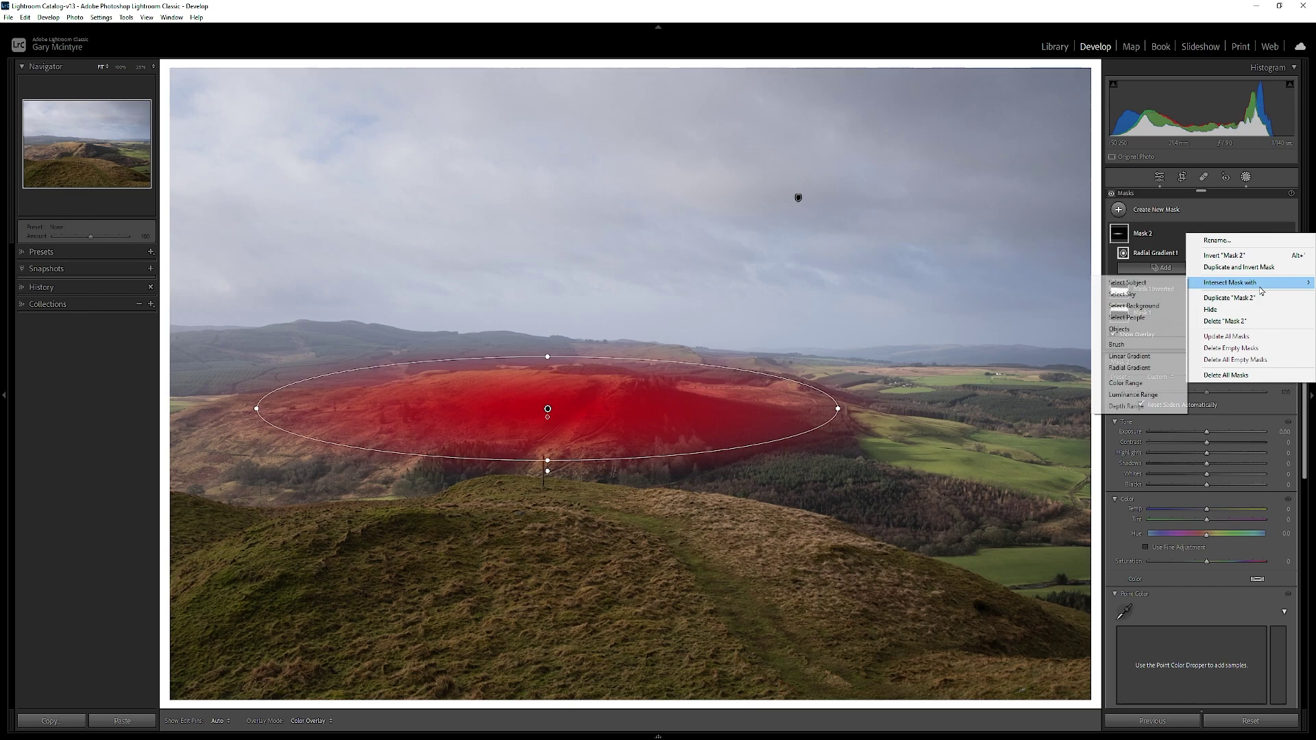
left_click(1143, 383)
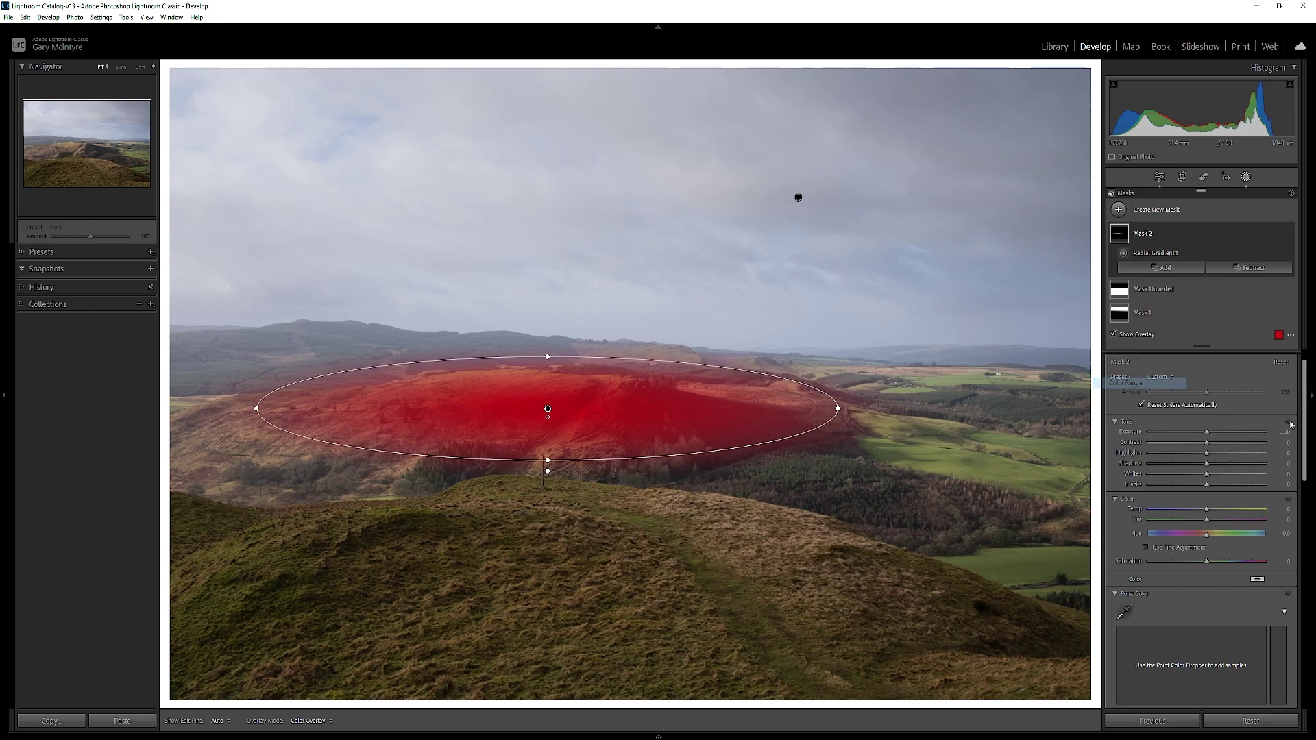
left_click(542, 390)
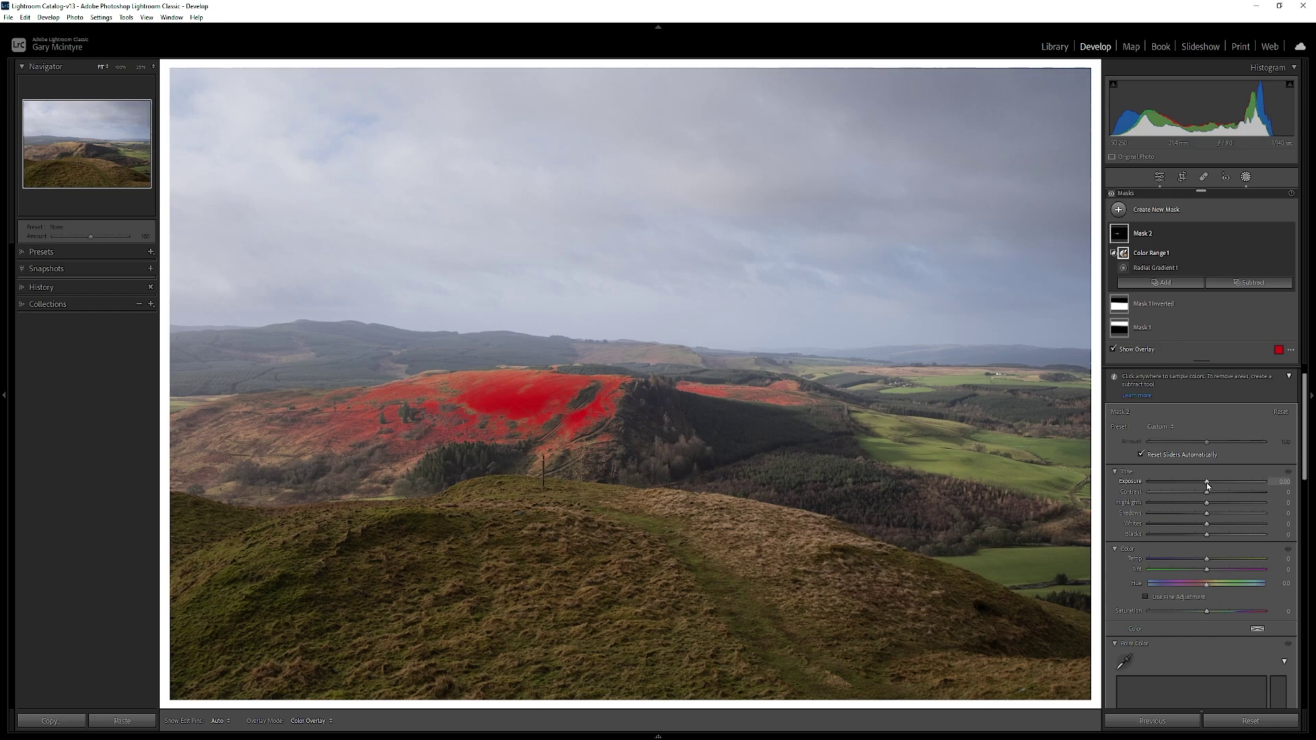
key("o")
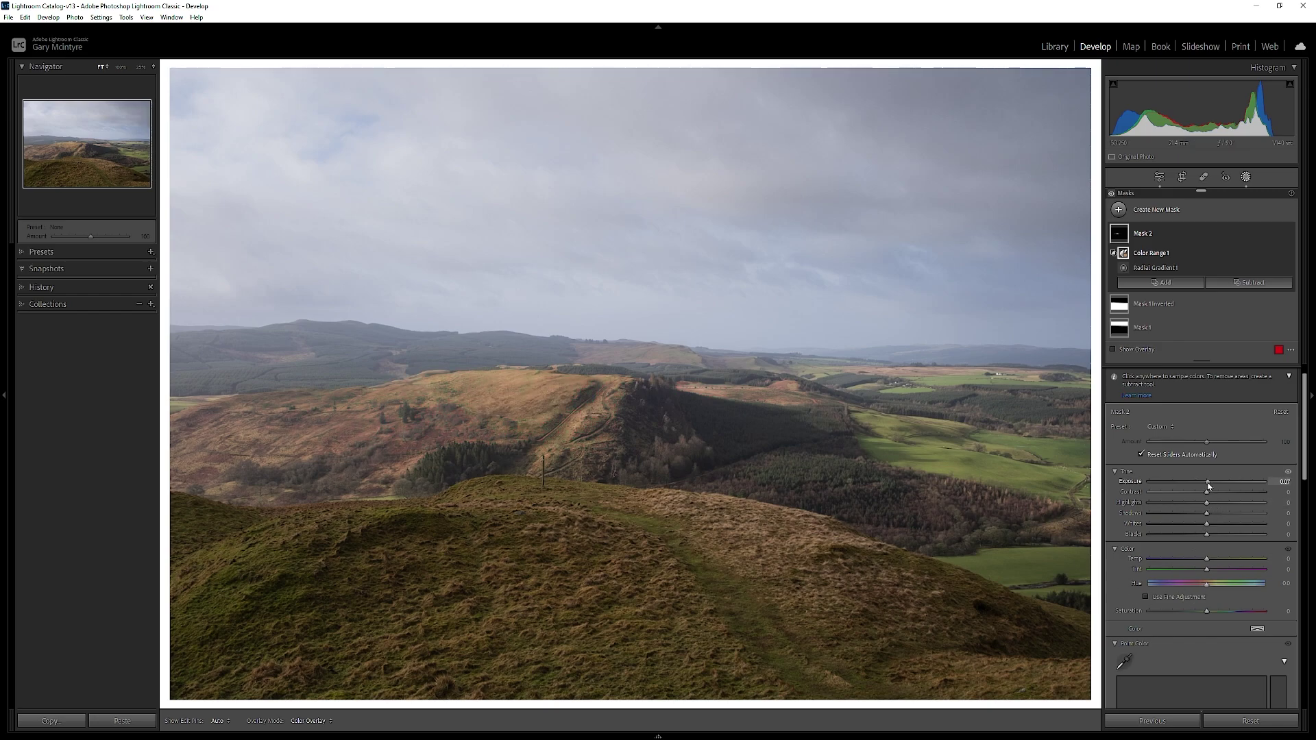
left_click_drag(1207, 492, 1210, 492)
left_click_drag(1206, 611, 1211, 611)
left_click_drag(1209, 517, 1197, 519)
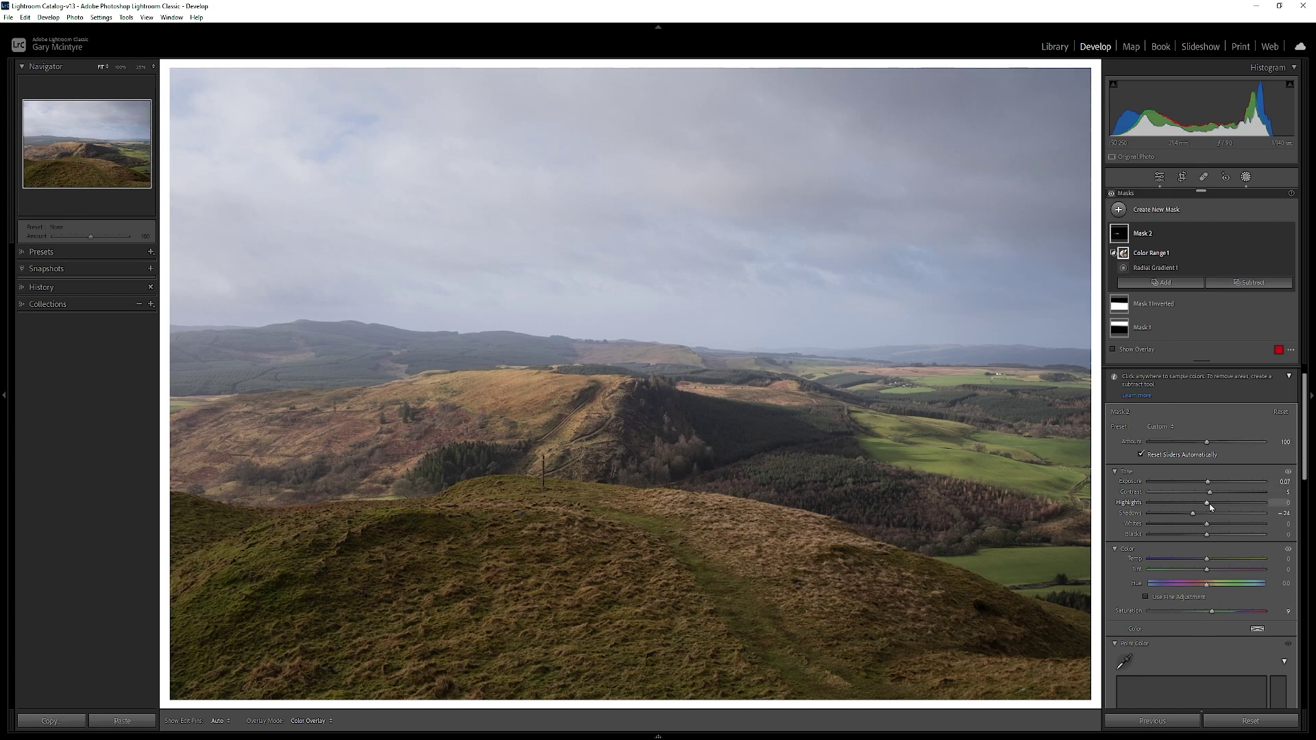
- Lower Mask 1's exposure to darken the sky, then leave masking
left_click(1119, 328)
left_click_drag(1206, 416, 1197, 418)
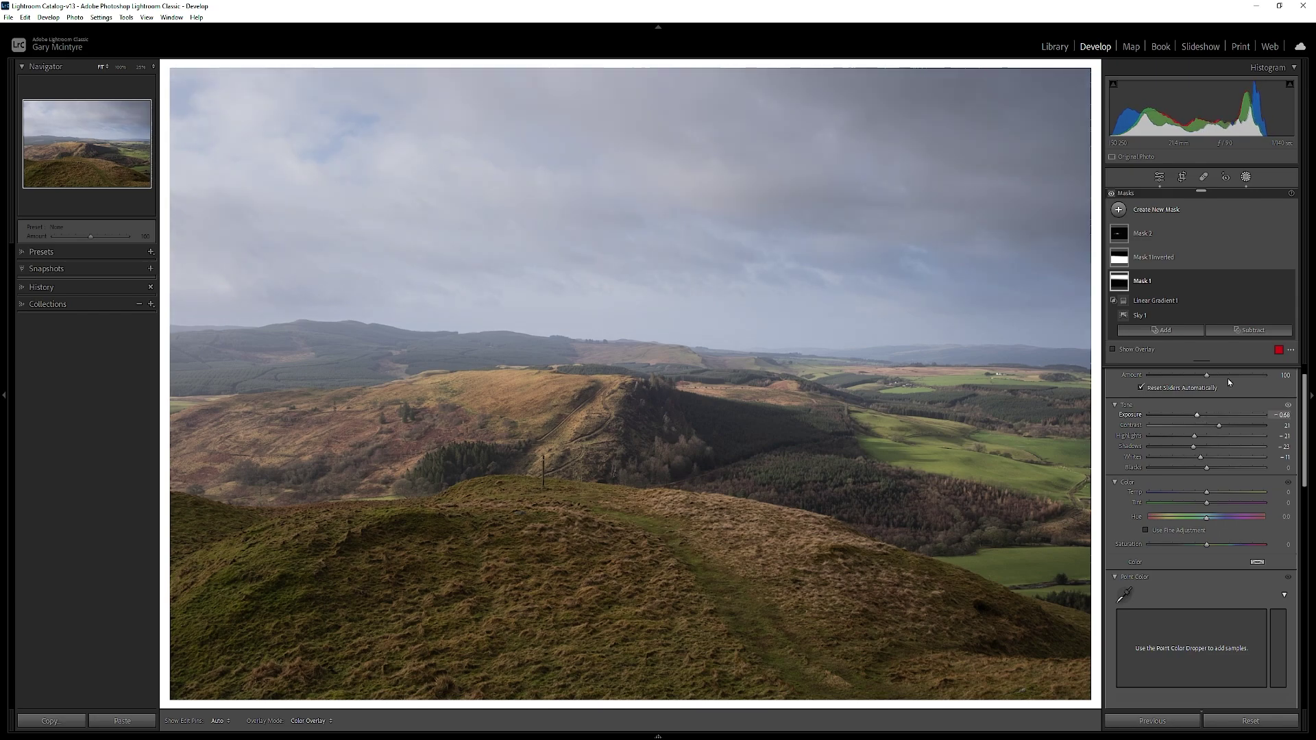
left_click(1159, 177)
- View the hillside photo Before/After side by side, then return to single-photo view
left_click(219, 720)
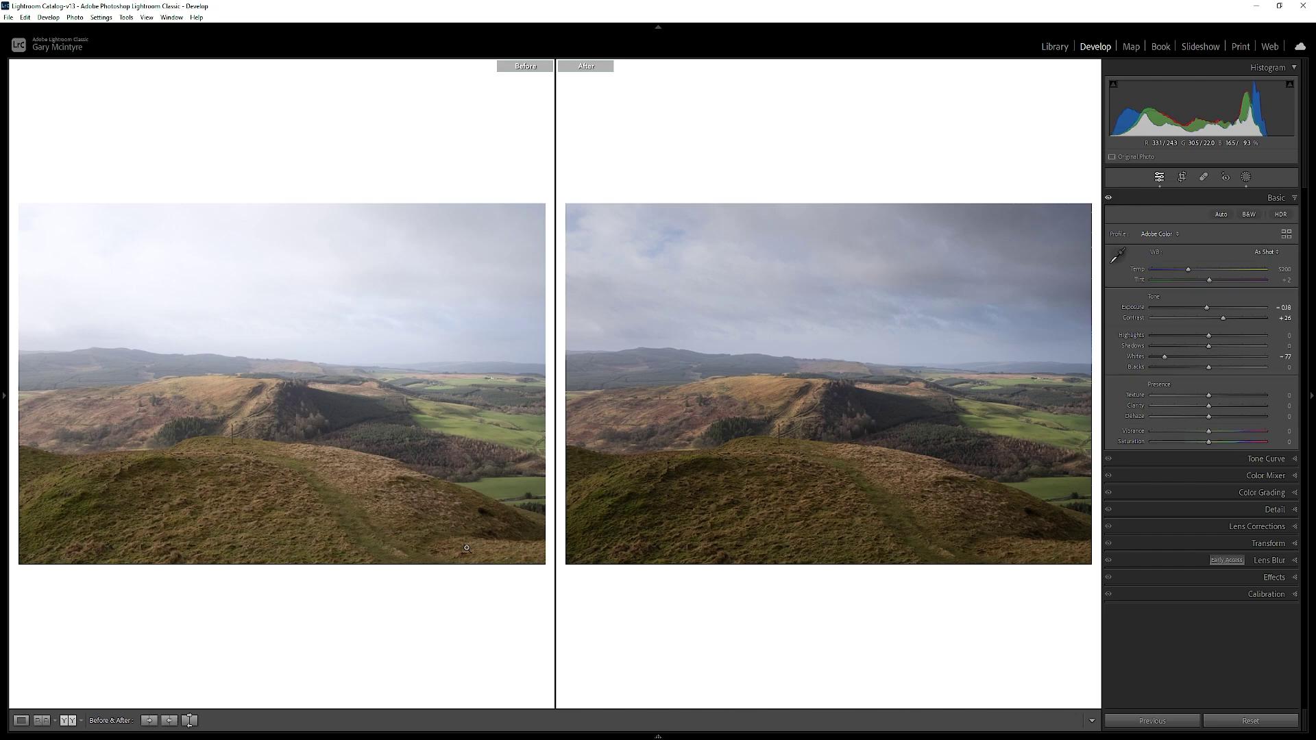
key("y")
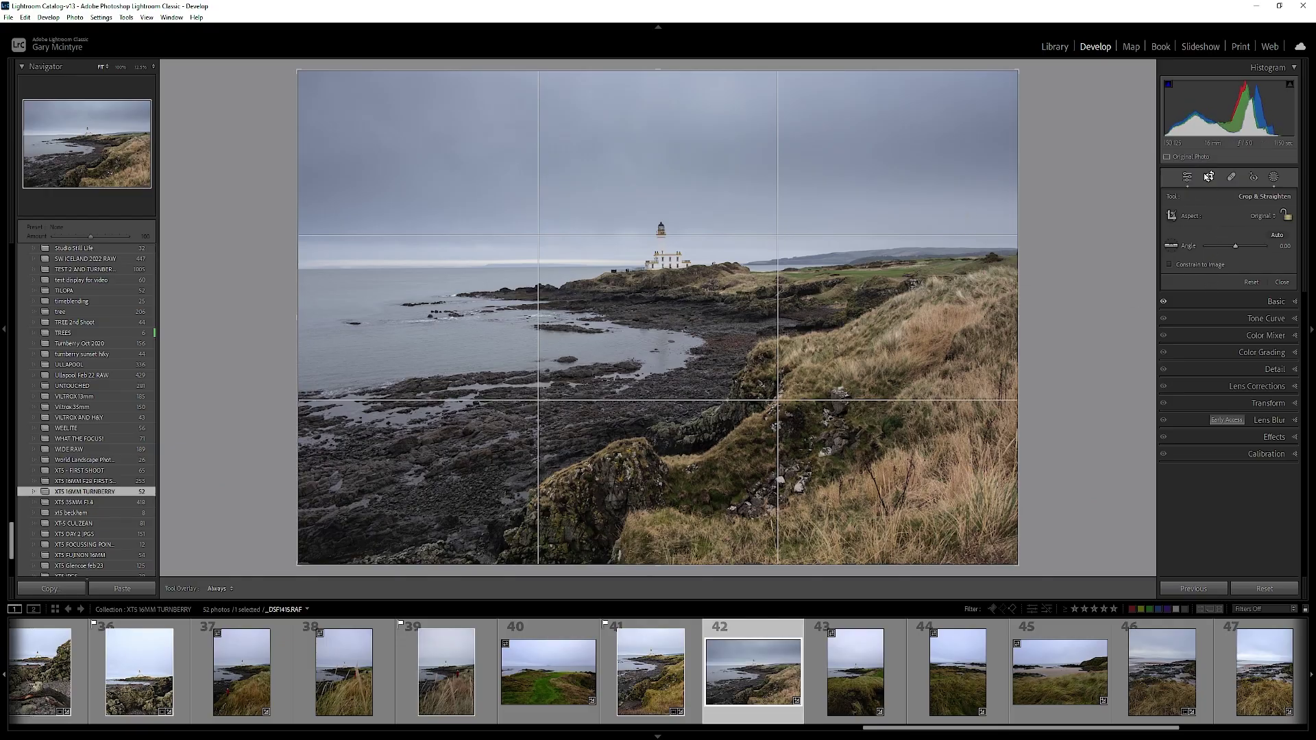
- Reopen Crop & Straighten and trace a level line along the lighthouse photo's sea horizon
left_click(1209, 178)
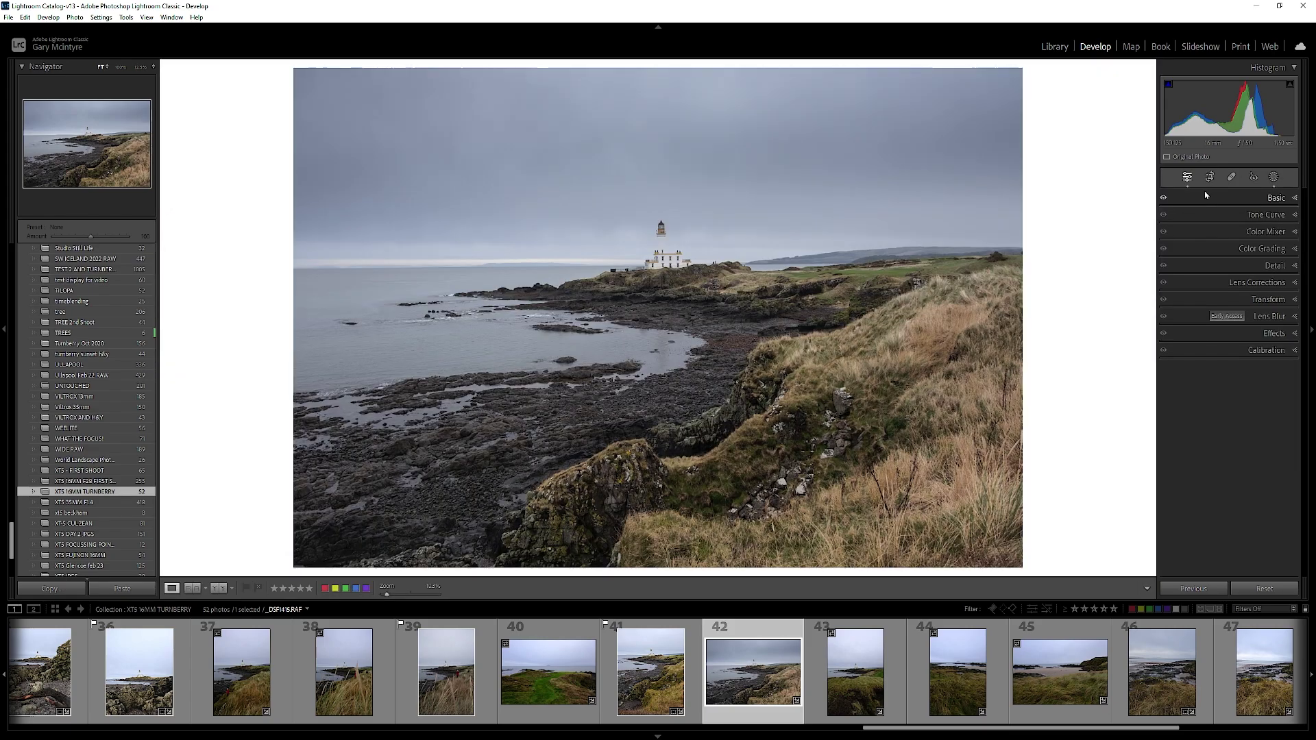
left_click(1210, 177)
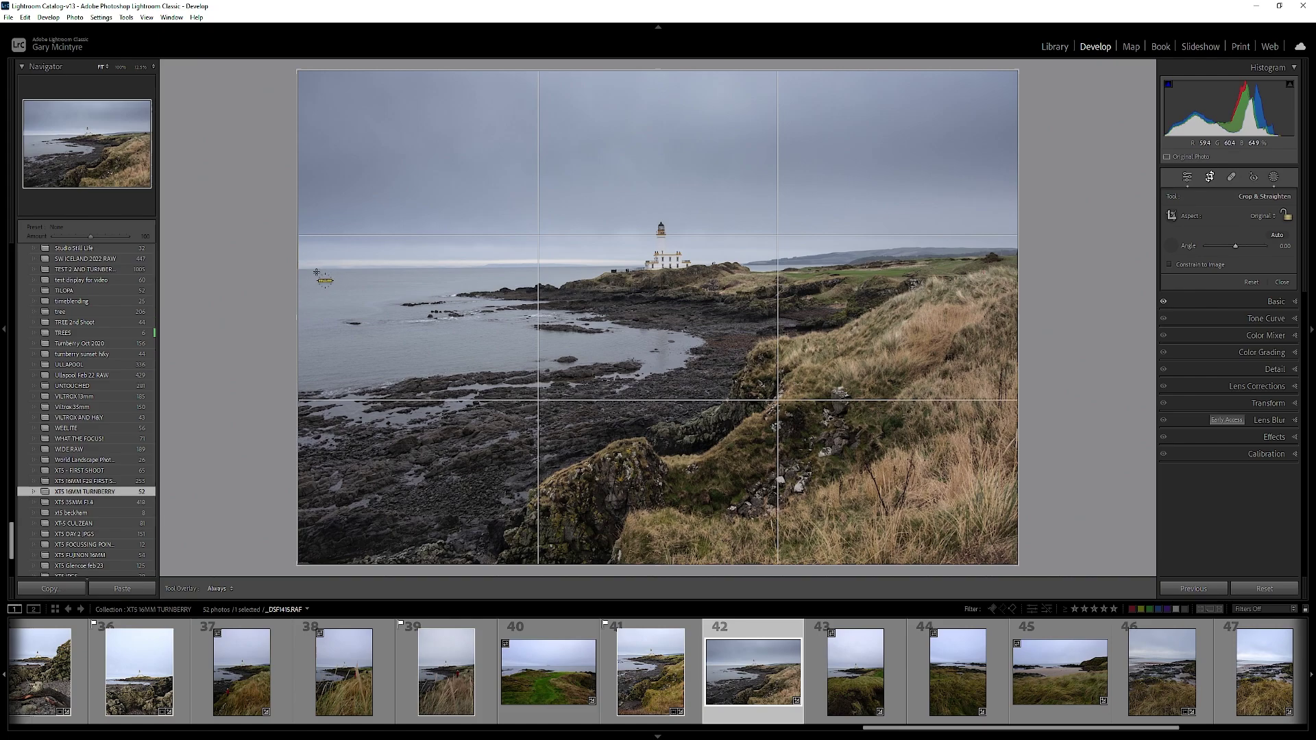
left_click_drag(404, 270, 970, 266)
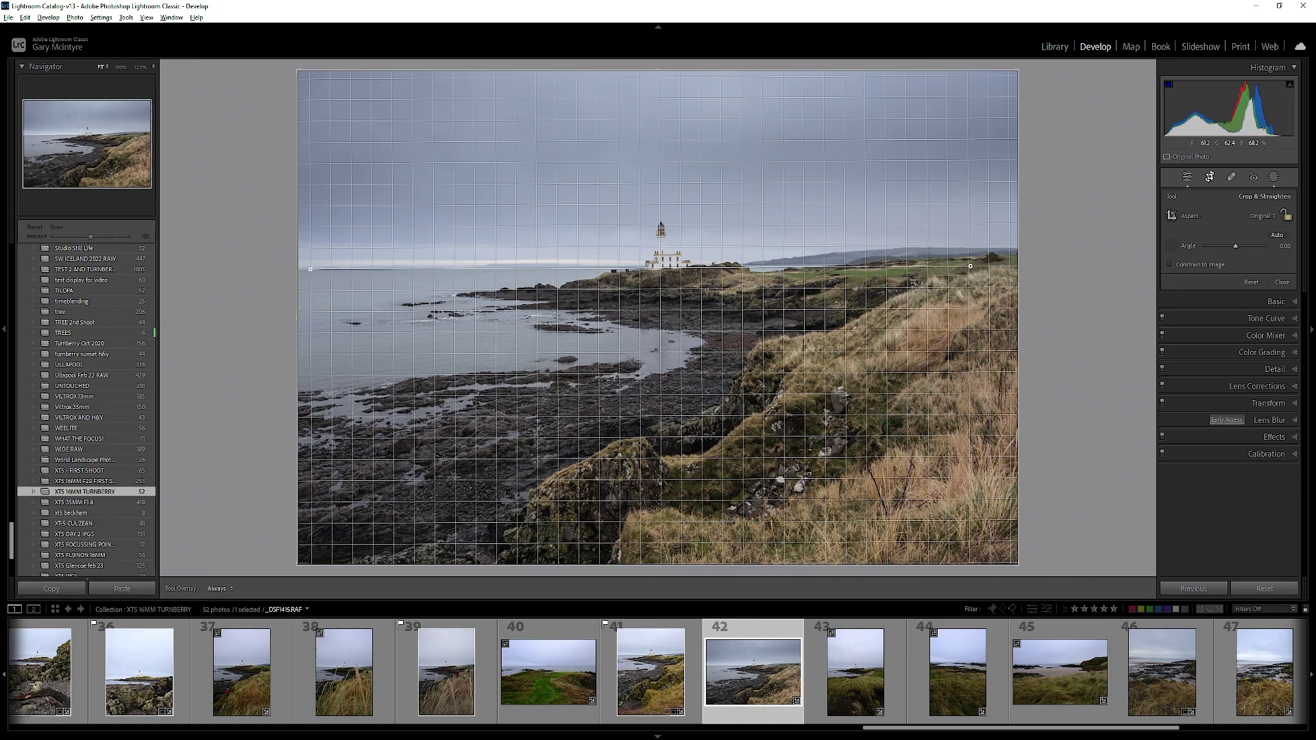
left_click_drag(970, 266, 970, 268)
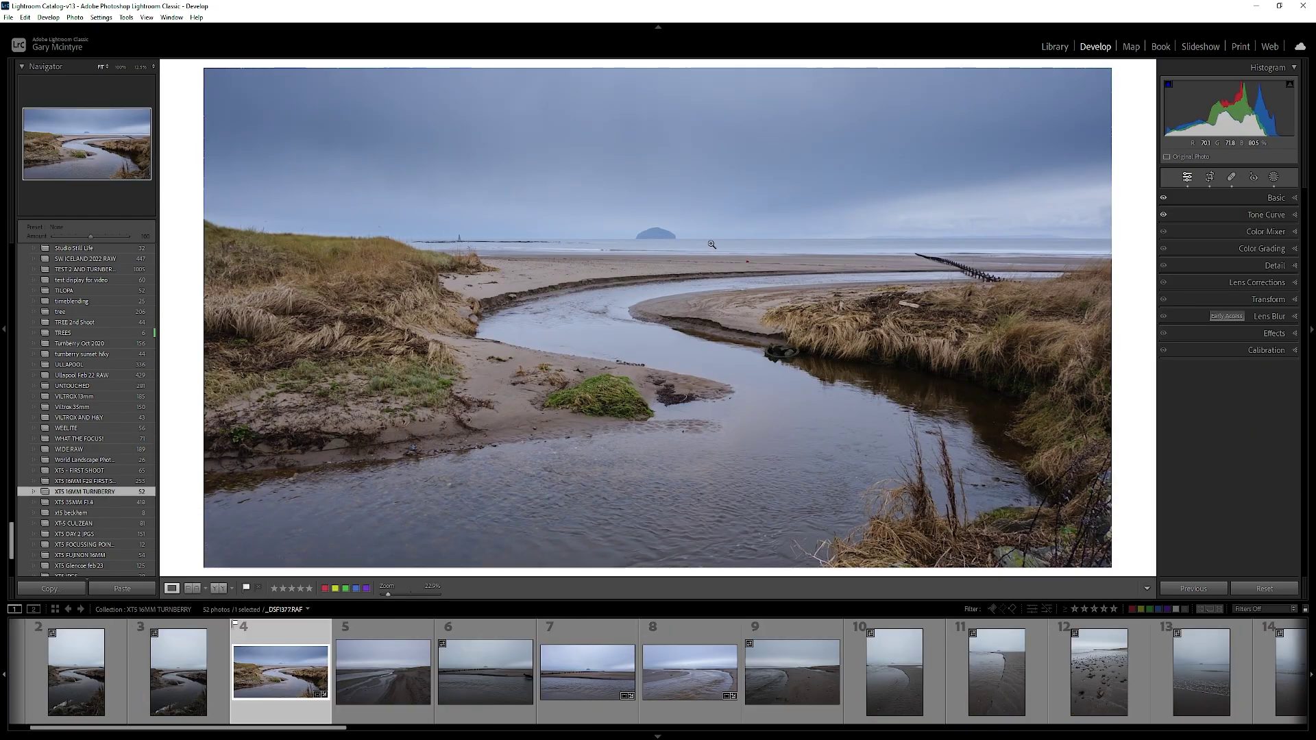
- Straighten the beach photo by dragging the Straighten level along its horizon
left_click(713, 246)
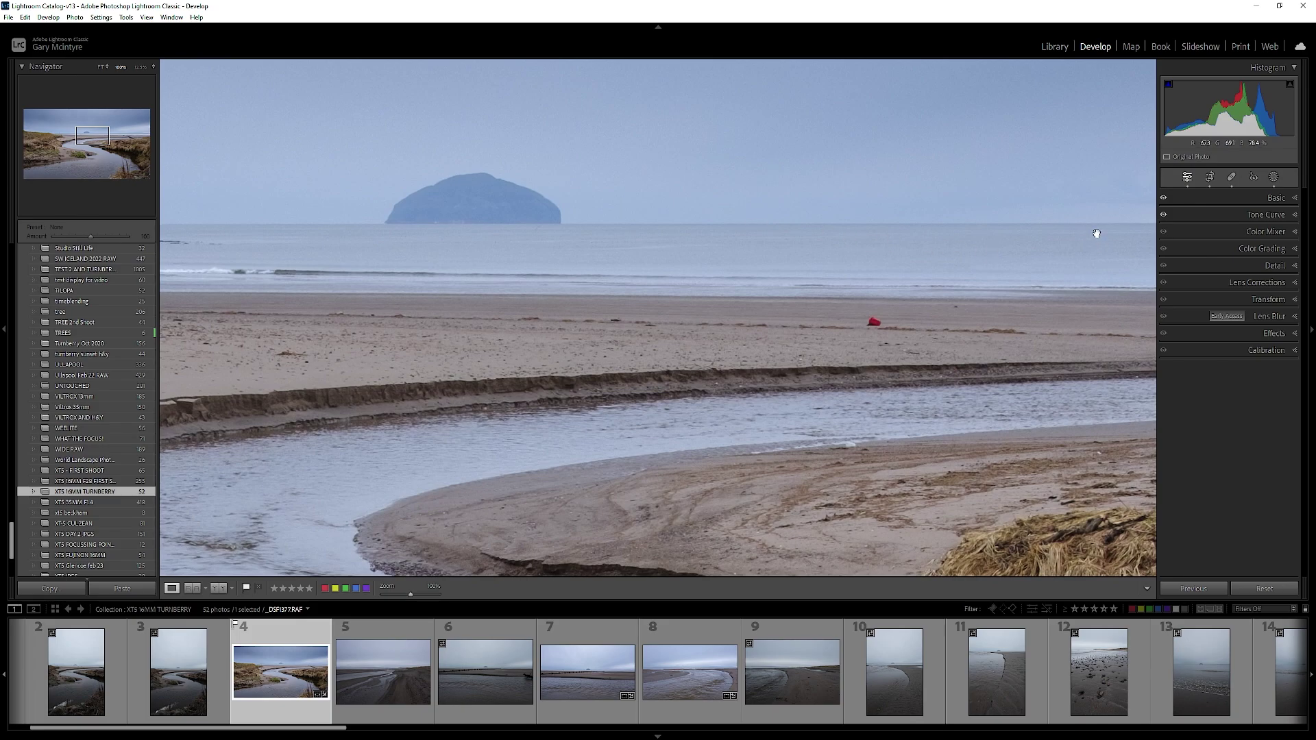
left_click(1209, 177)
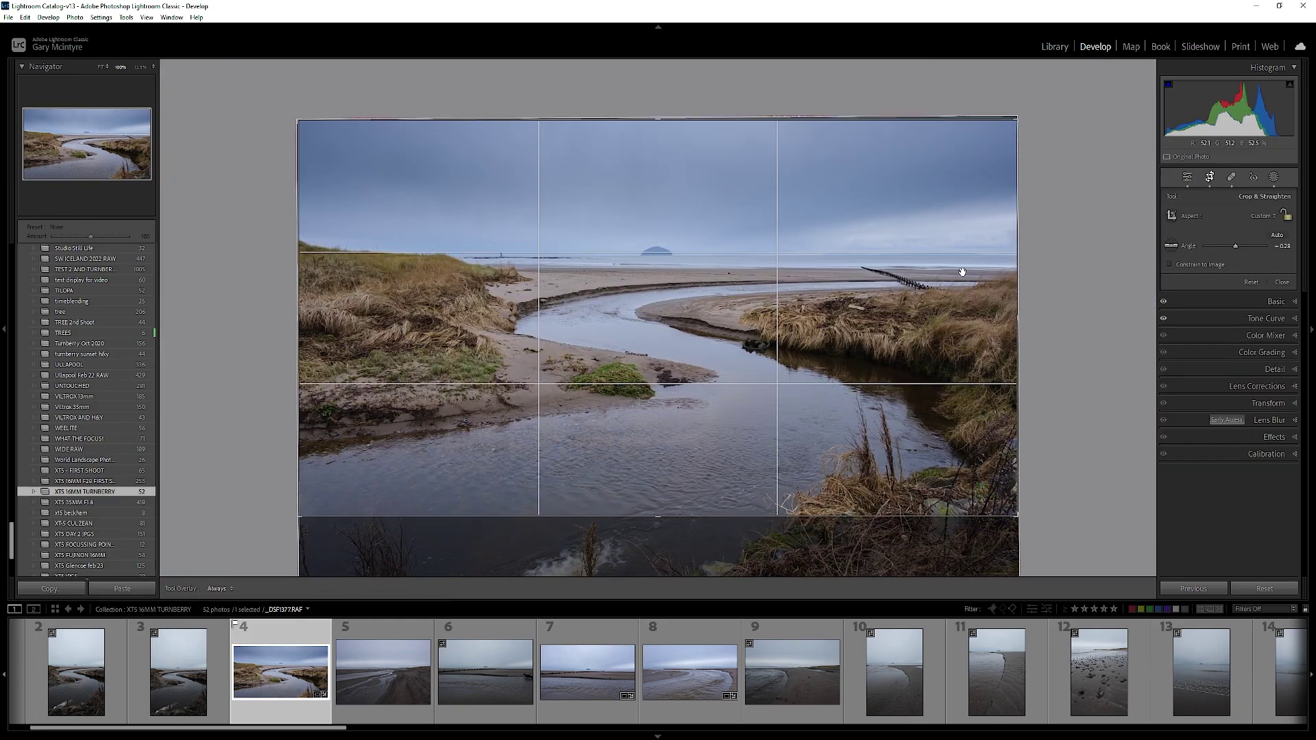
left_click(1170, 245)
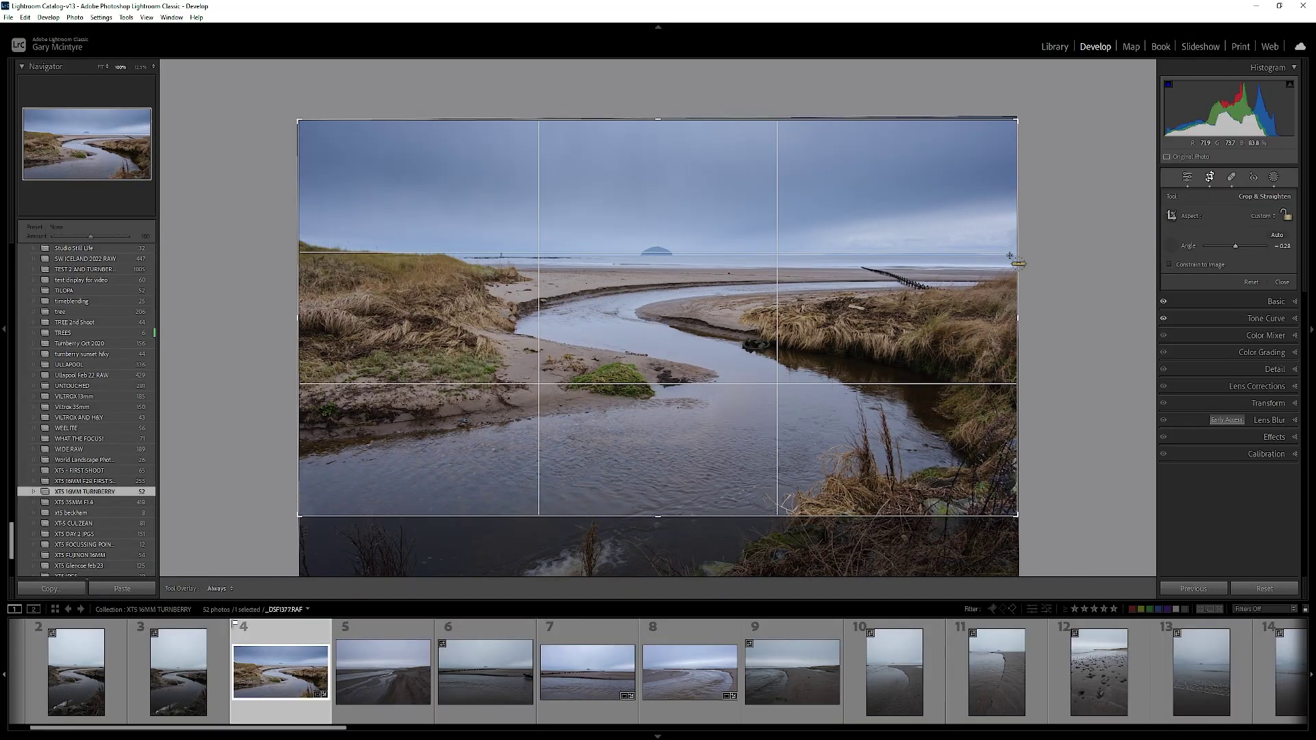
mouse_move(1009, 255)
left_mouse_down()
mouse_move(335, 263)
mouse_move(416, 255)
left_mouse_up()
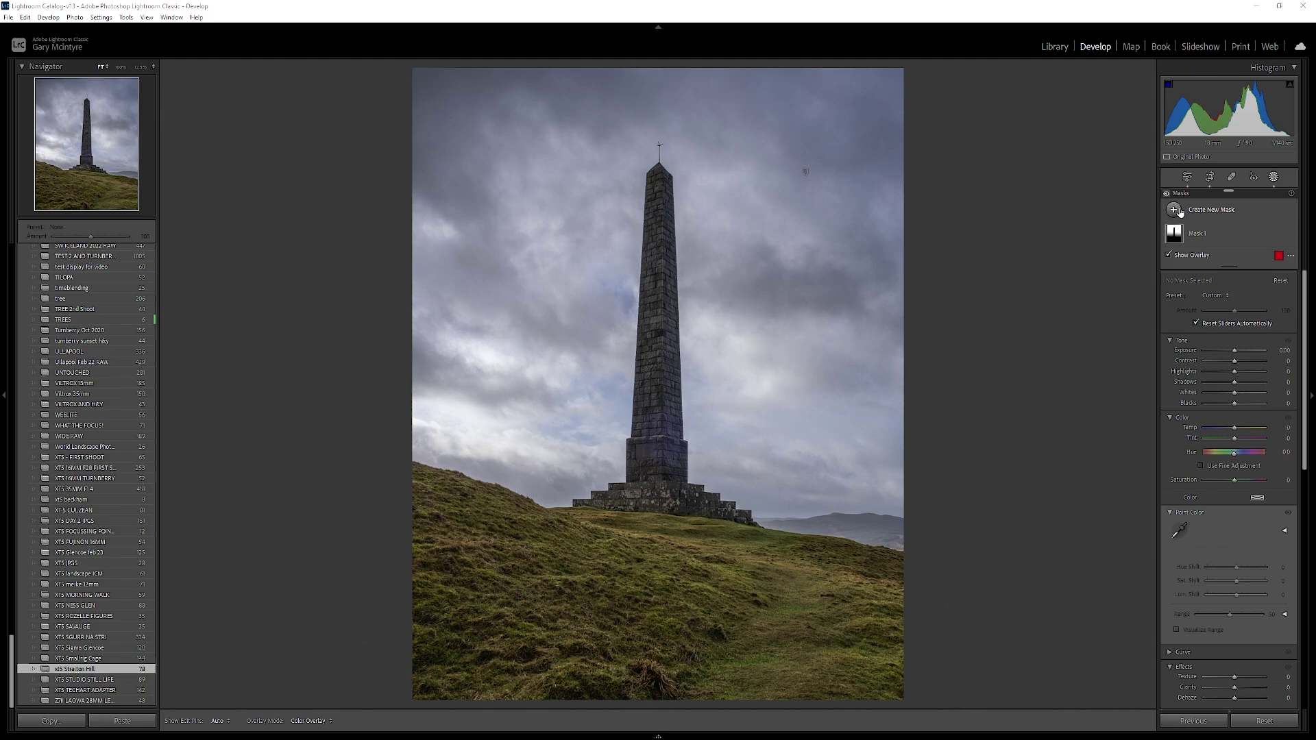
- Create an Objects mask by boxing the obelisk in rectangle mode
left_click(1175, 211)
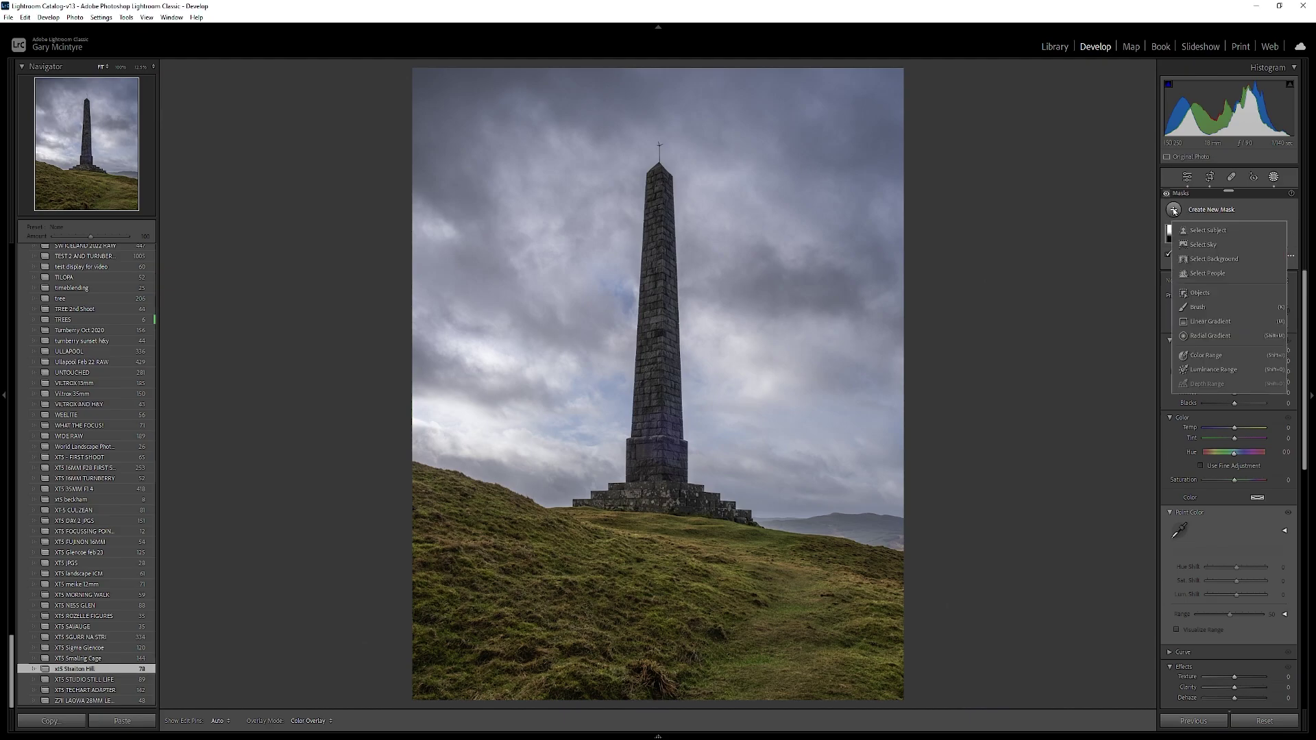
left_click(1201, 293)
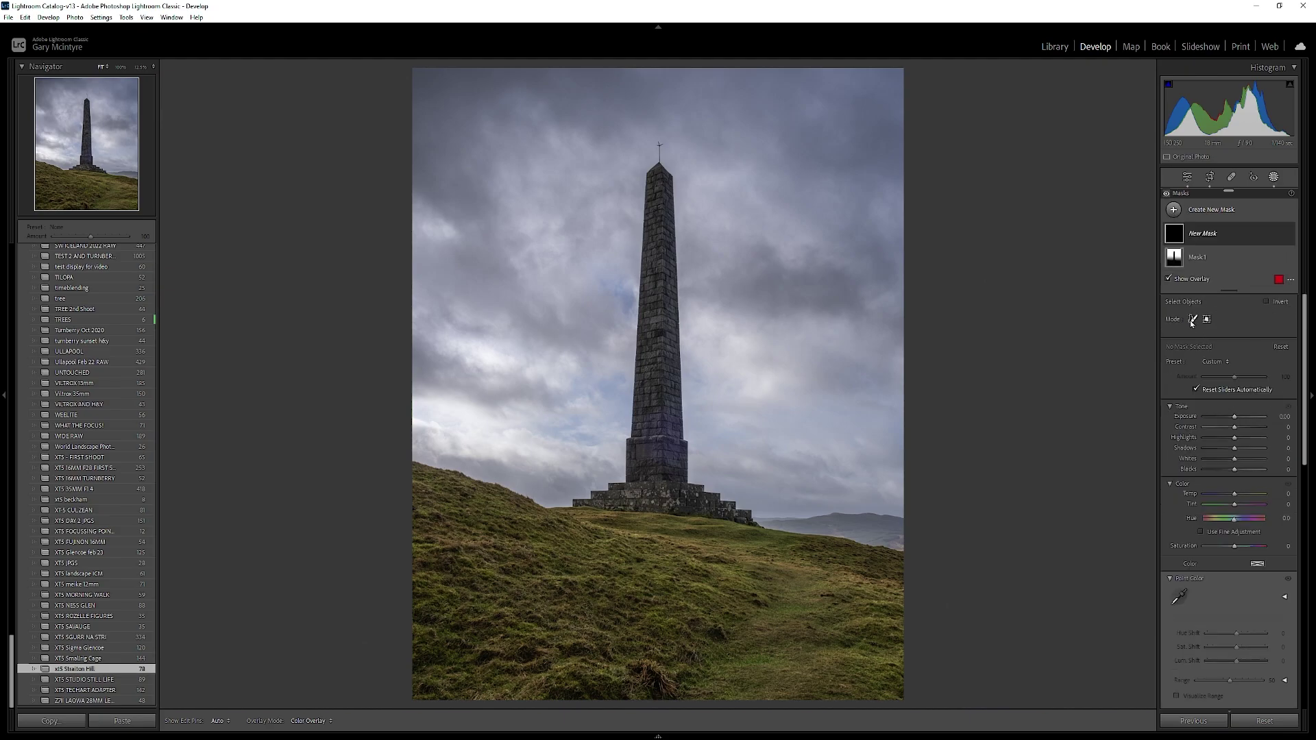
left_click(1192, 319)
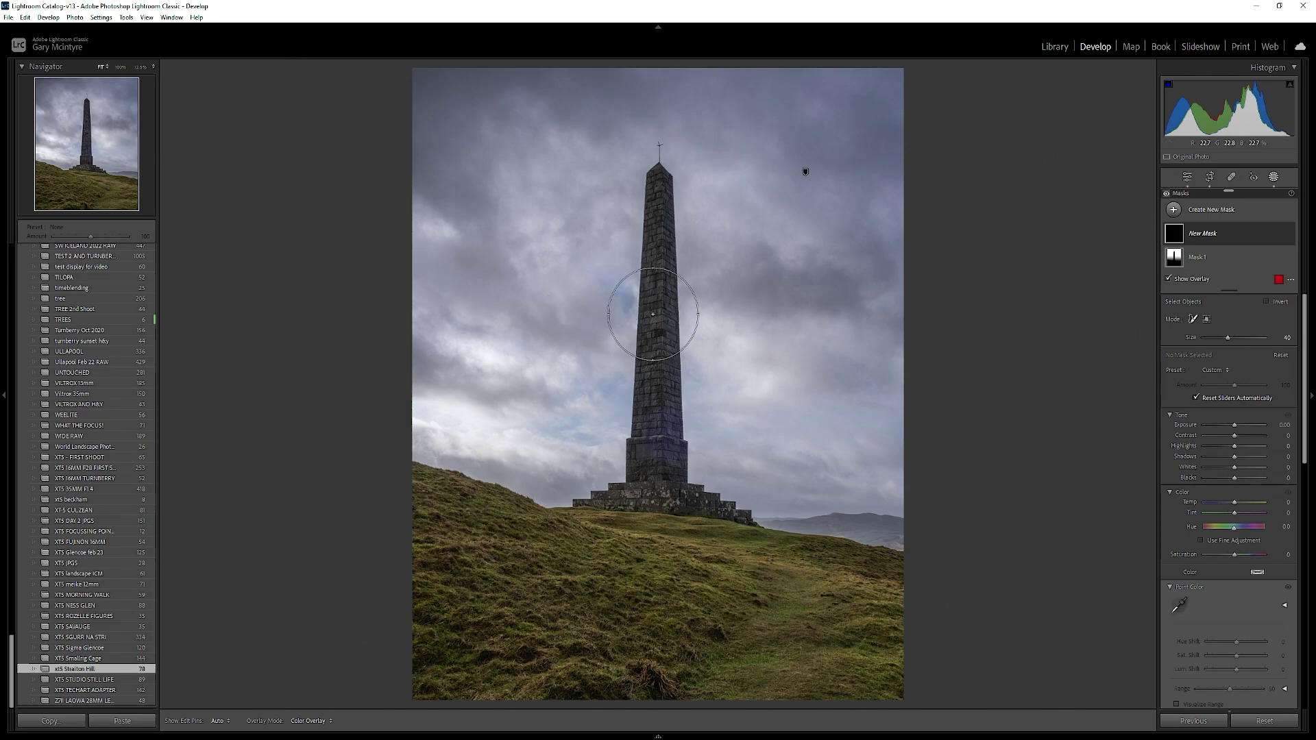
left_click(1207, 320)
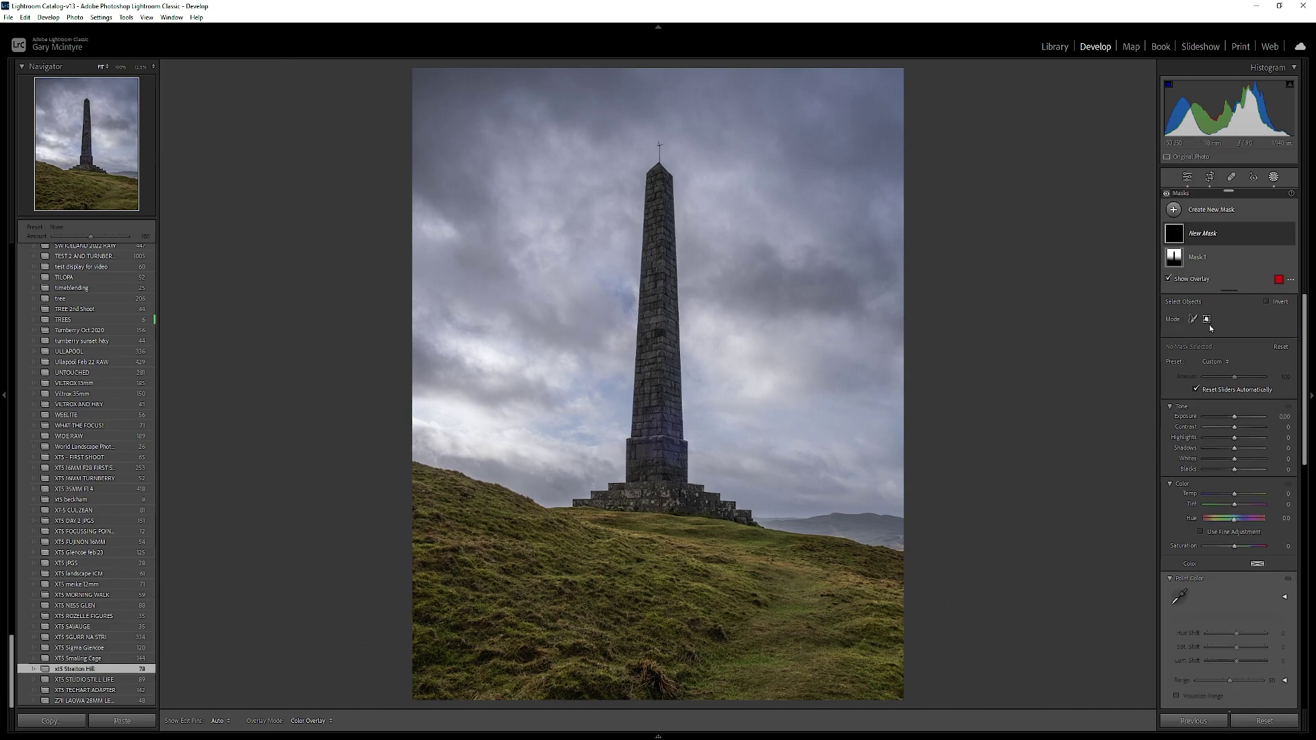
left_click_drag(571, 163, 758, 514)
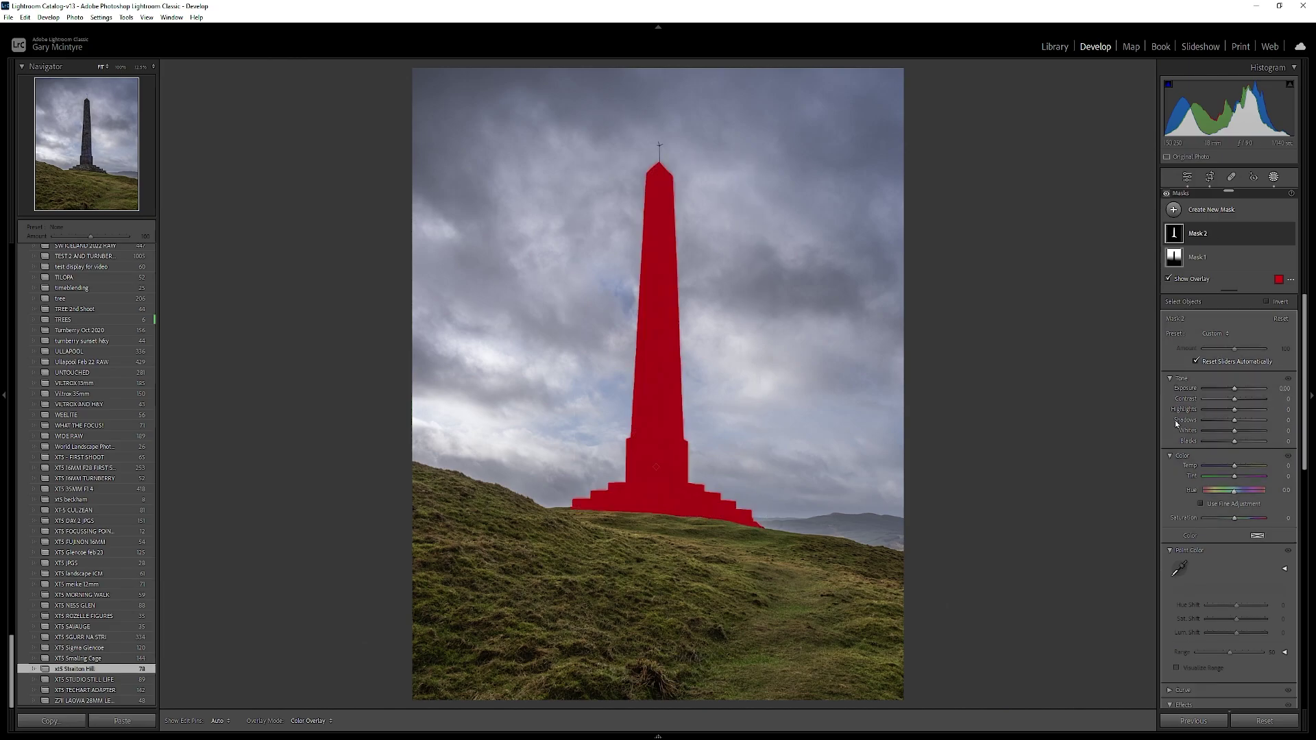
- Hide the overlay, set the obelisk's Saturation to -98, and add a little contrast
key("o")
left_click_drag(1235, 521, 1208, 516)
left_click_drag(1234, 399, 1237, 399)
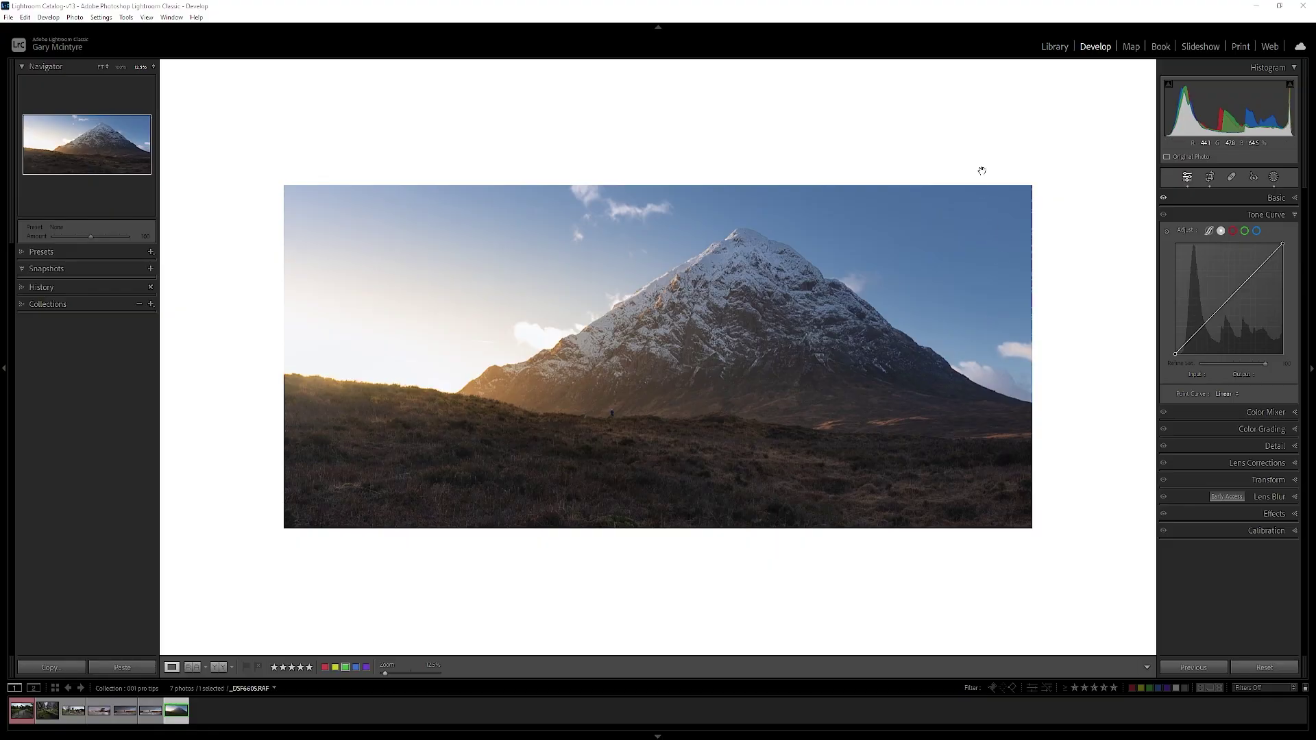
- Cycle the backdrop through Light, Medium, Dark and Darker Gray, ending on Black
right_click(981, 145)
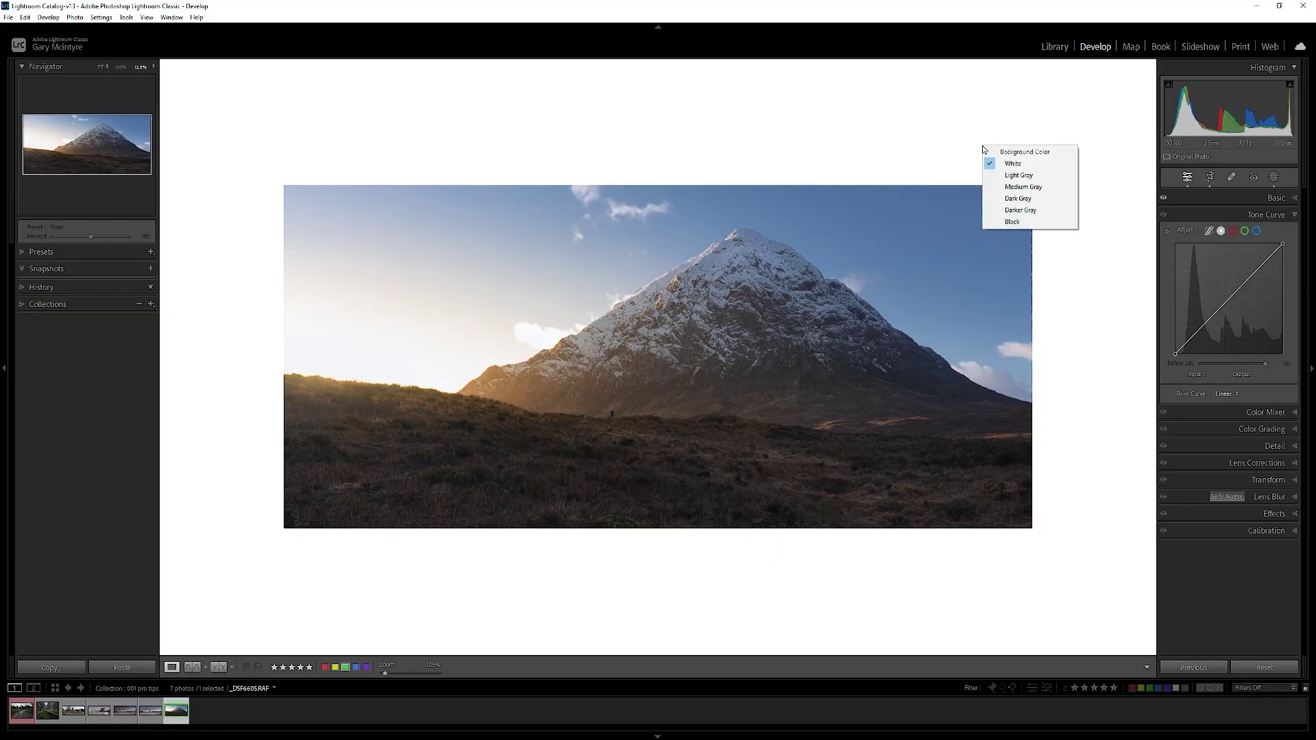
left_click(1049, 176)
right_click(1036, 146)
left_click(1076, 188)
right_click(1061, 158)
left_click(1083, 210)
right_click(1084, 167)
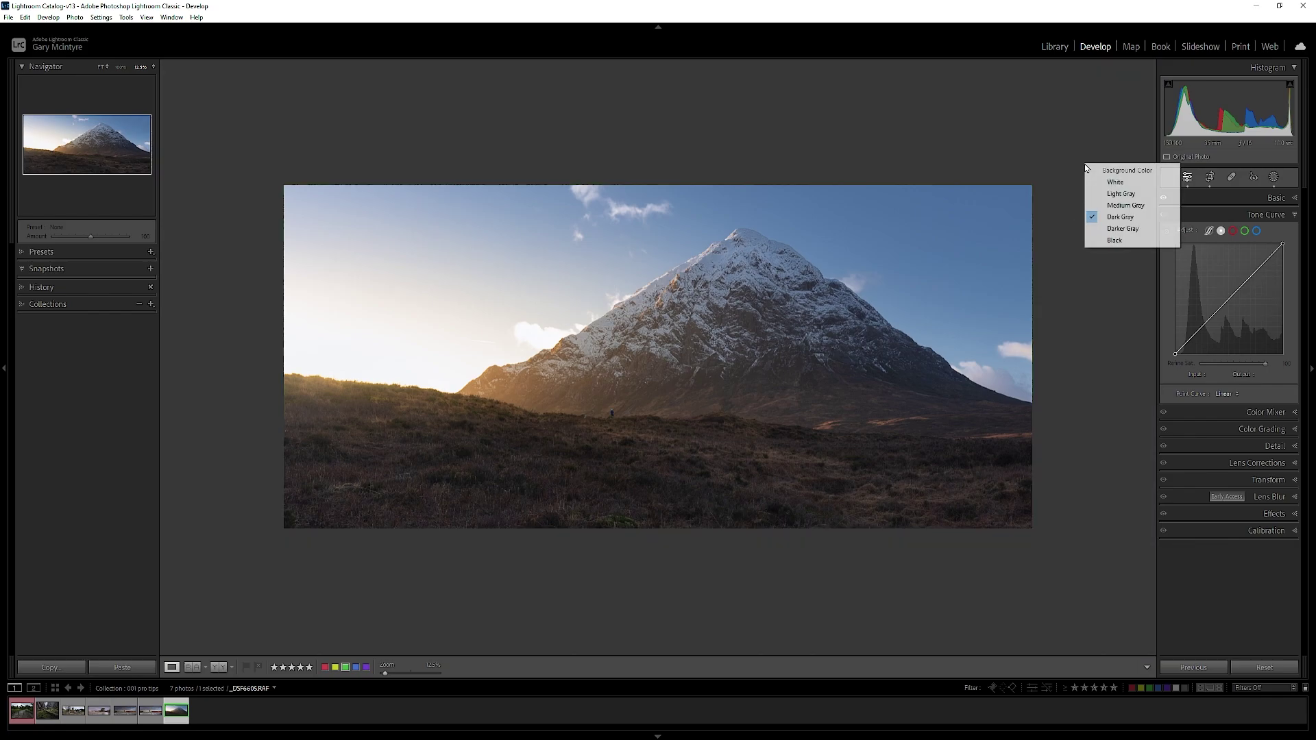
left_click(1107, 227)
right_click(1087, 168)
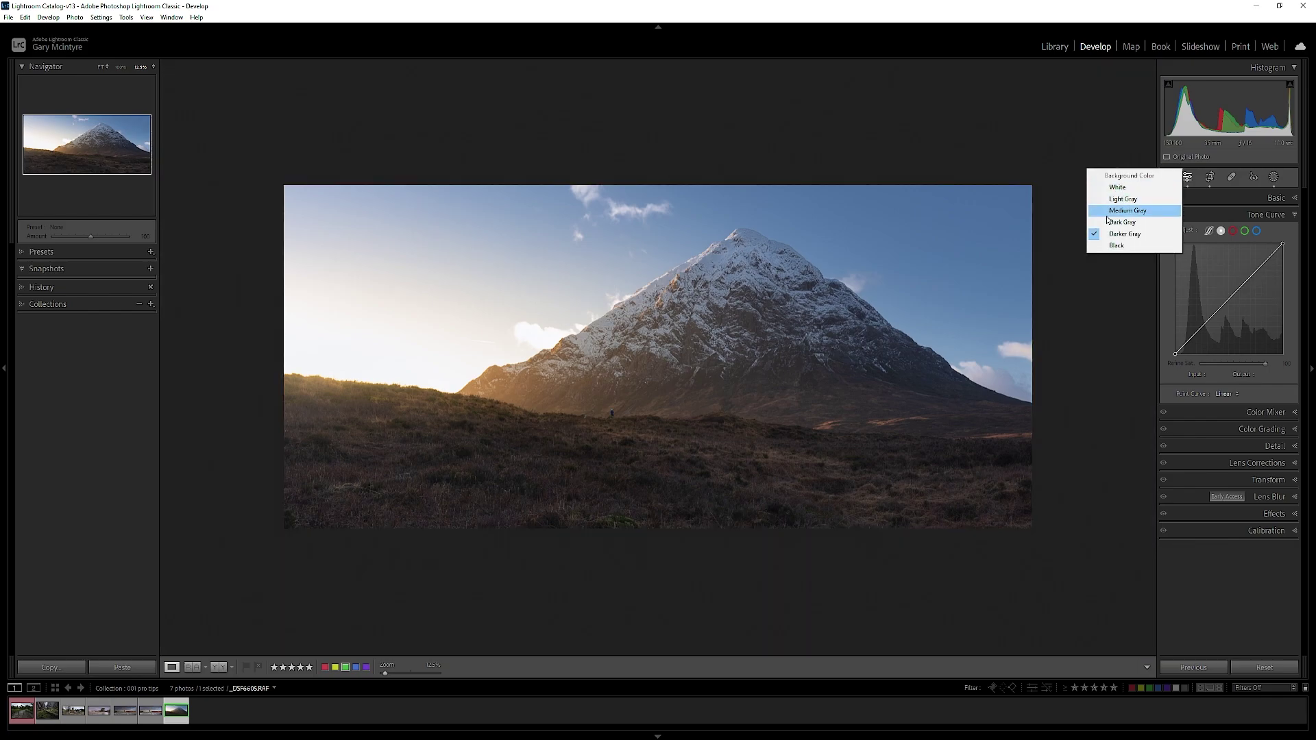
left_click(1111, 247)
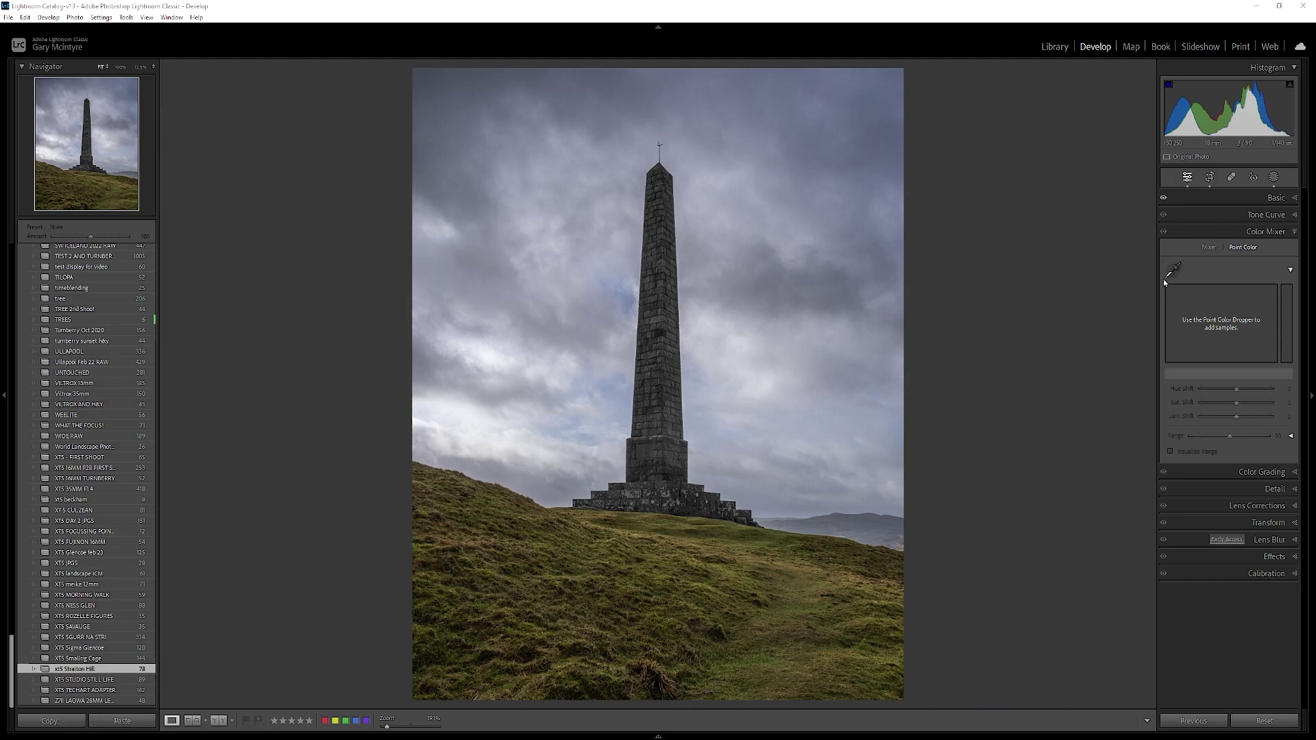
- Sample the grass green-yellow as a Point Color, shift its hue to +23, and preview its range while lowering saturation
left_click(1171, 271)
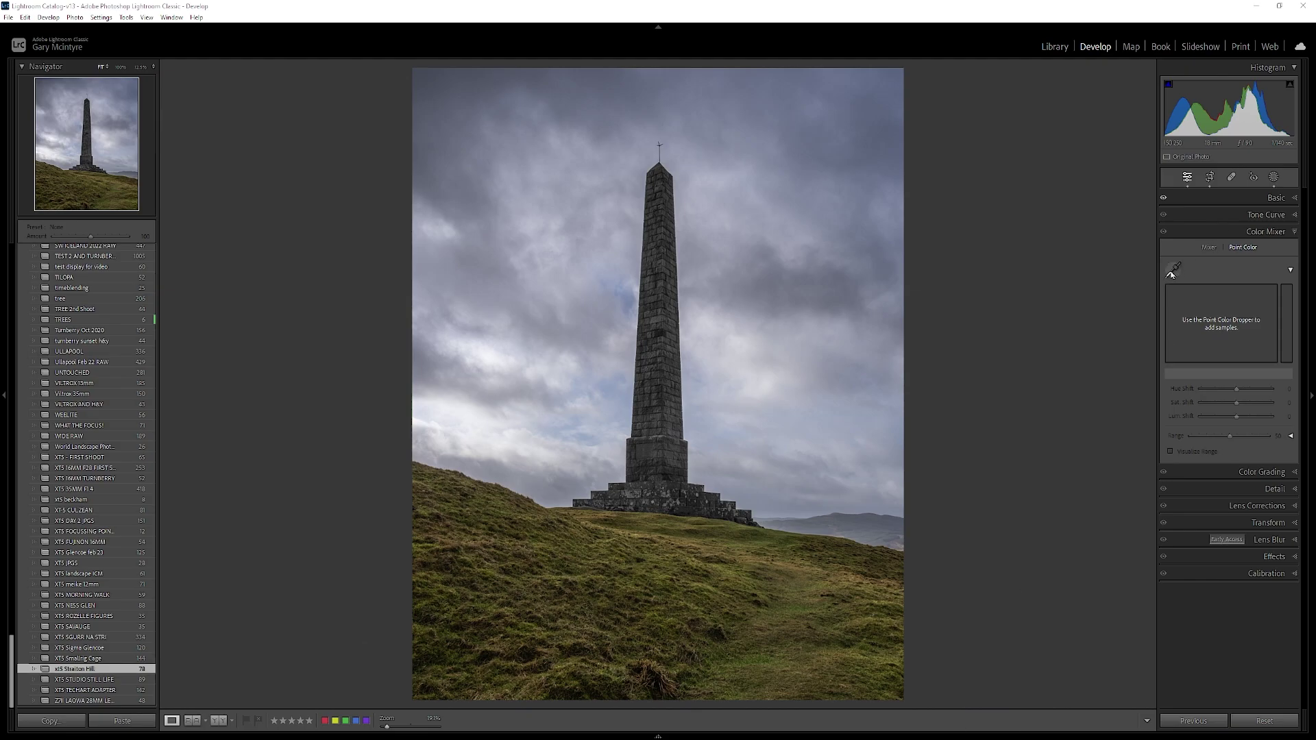
left_click(790, 577)
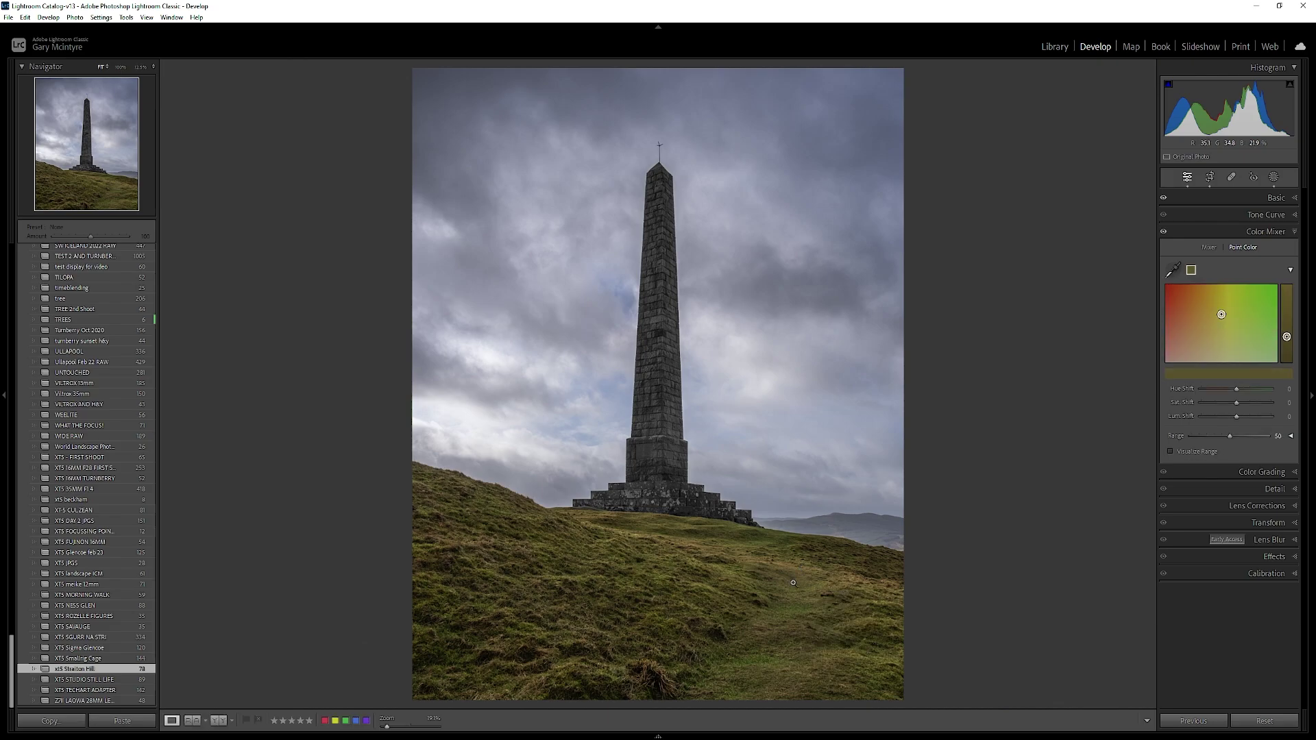
mouse_move(1237, 389)
left_mouse_down()
mouse_move(1215, 388)
mouse_move(1246, 388)
mouse_move(1229, 389)
left_mouse_up()
left_click(1170, 452)
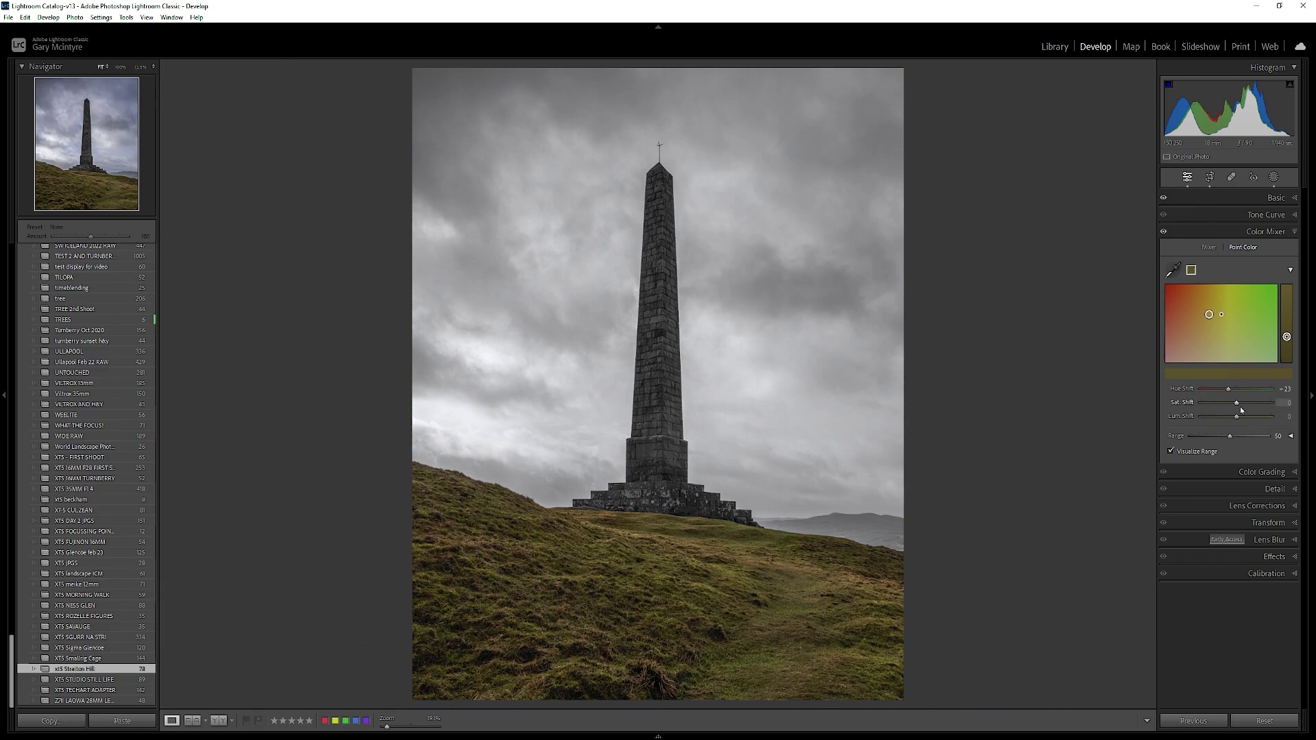
mouse_move(1238, 405)
left_mouse_down()
mouse_move(1254, 404)
mouse_move(1206, 402)
mouse_move(1240, 403)
left_mouse_up()
- Reset the grass saturation shift and sample the sky's light blue as a new point colour
double_click(1182, 402)
left_click(1173, 269)
left_click(611, 386)
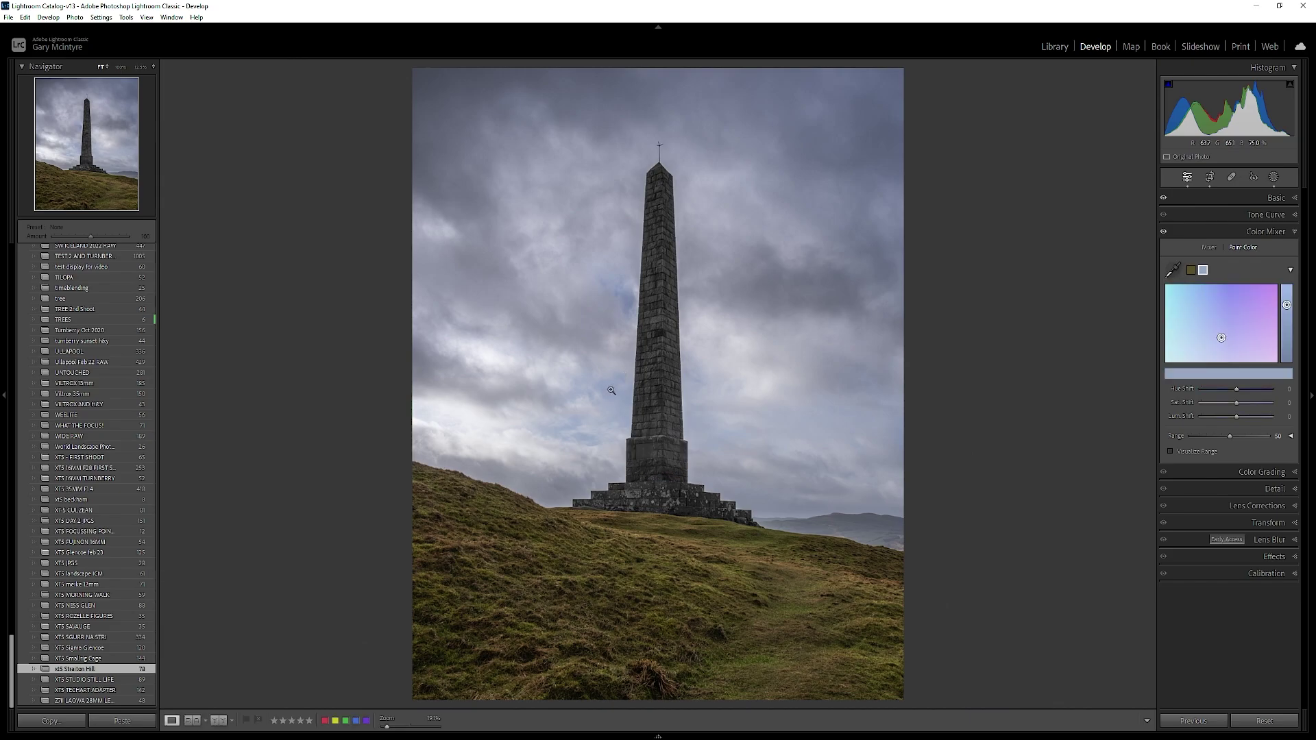
- Preview the sky colour's range, shift its hue and darken it to Luminance -26
left_click(1170, 451)
left_click_drag(1235, 388, 1228, 418)
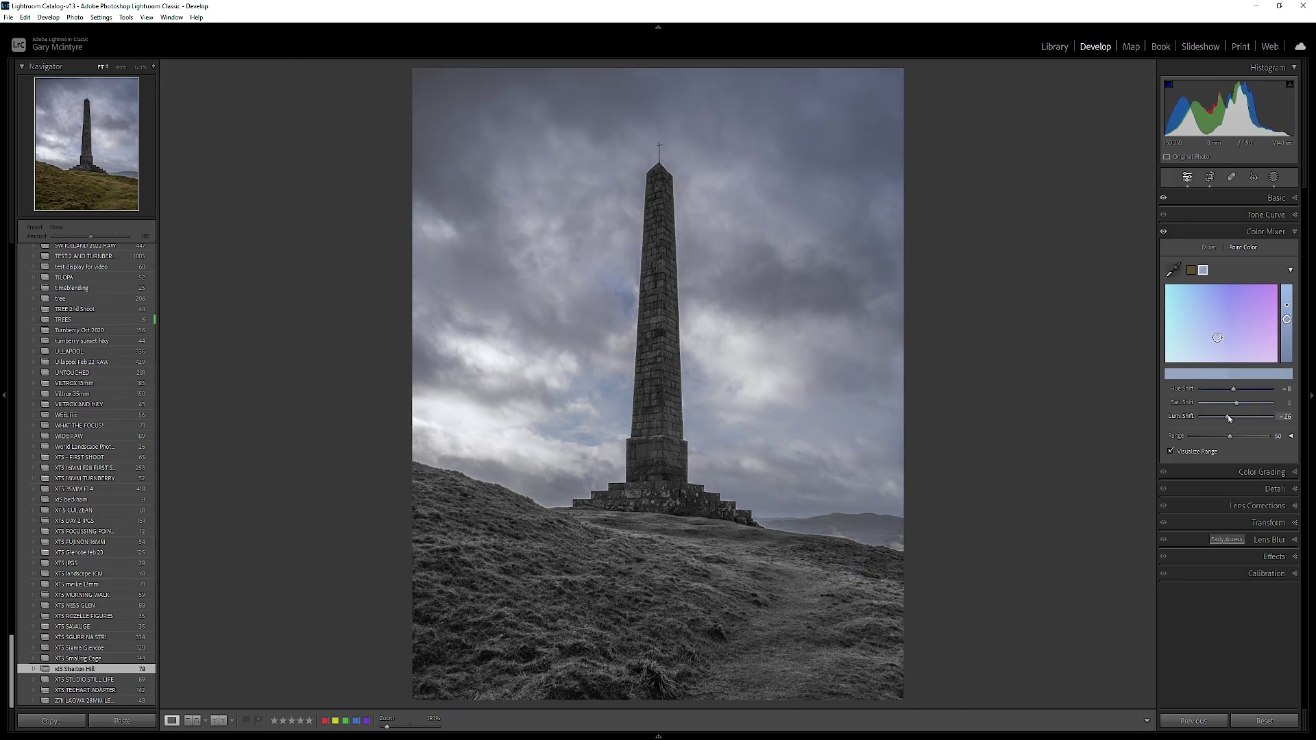
left_click(1170, 451)
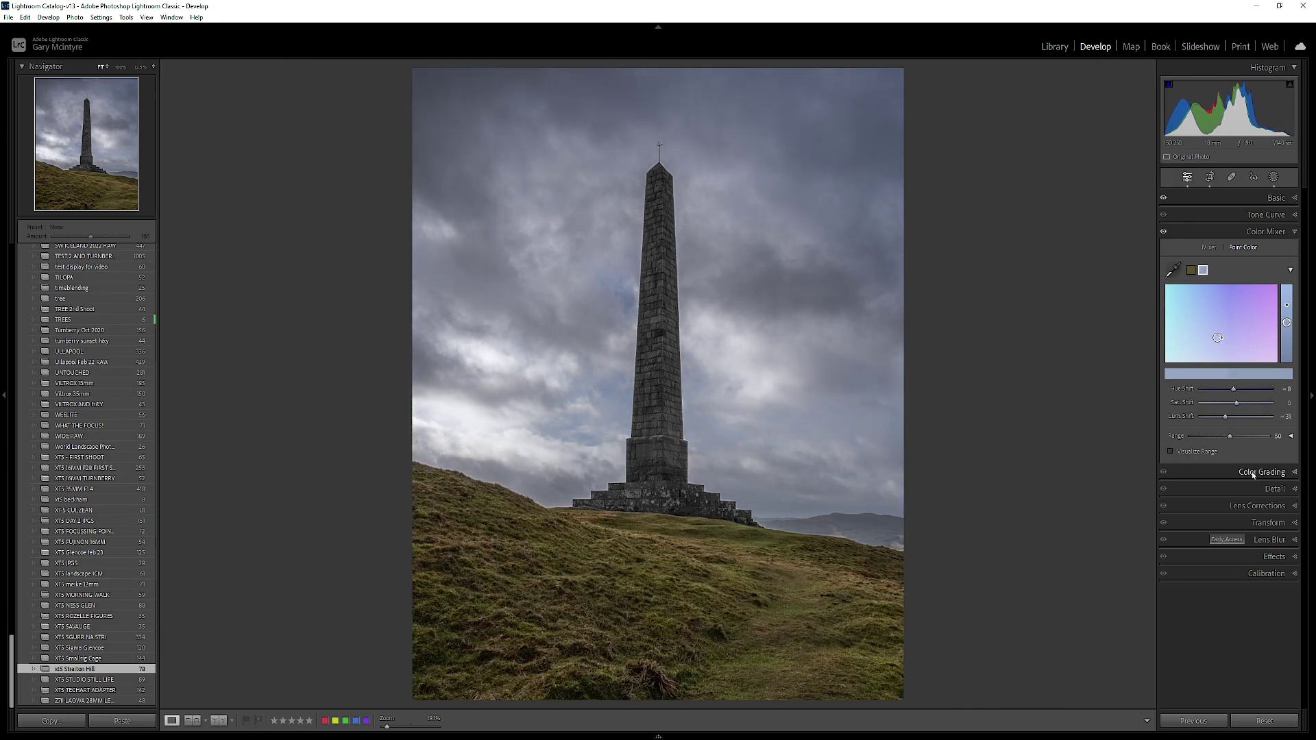